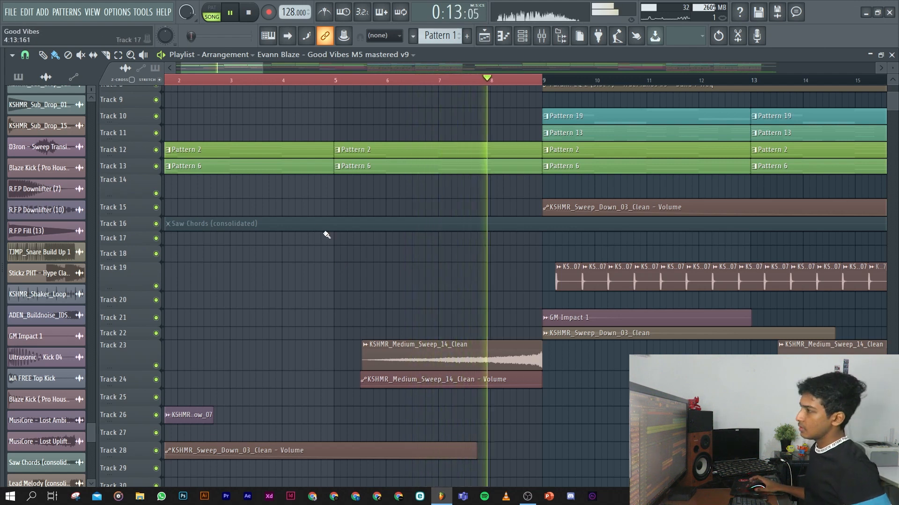
Stop the song playback and solo Track 13 in the playlist.
key("space")
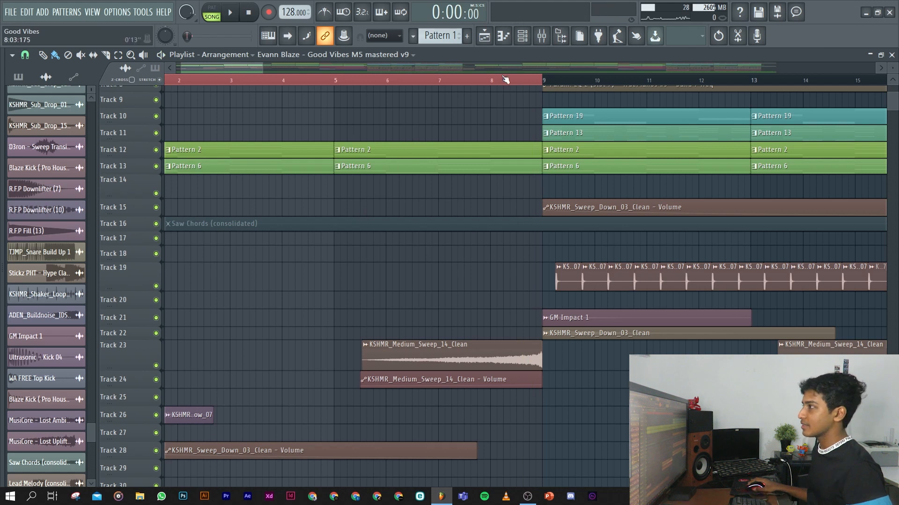
scroll(244, 155, "down", 4)
scroll(158, 167, "up", 4)
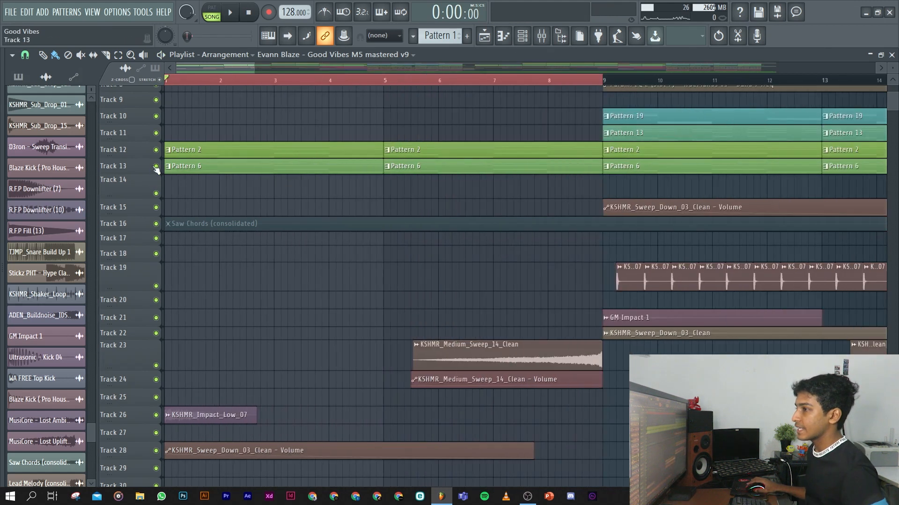
right_click(156, 167)
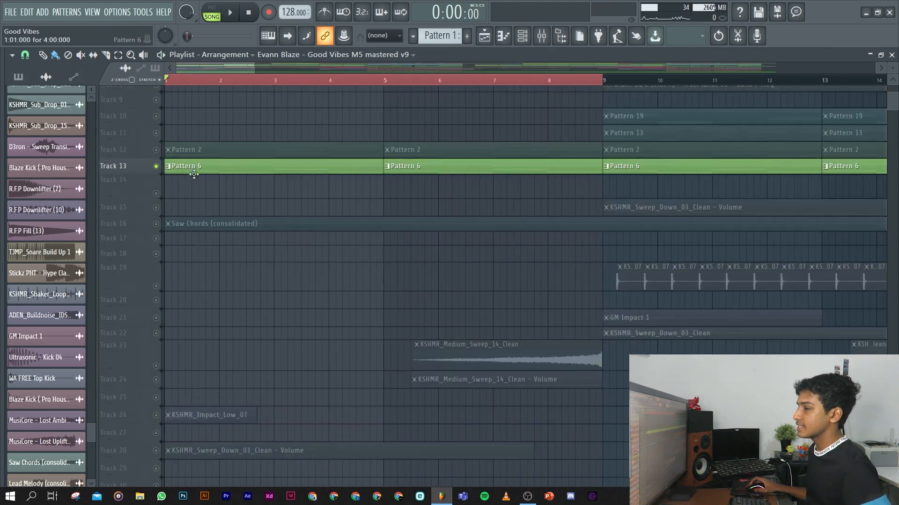
Open the Pattern 6 clip from Track 13 in the piano roll and play back its chords.
scroll(169, 187, "up", 6, "alt")
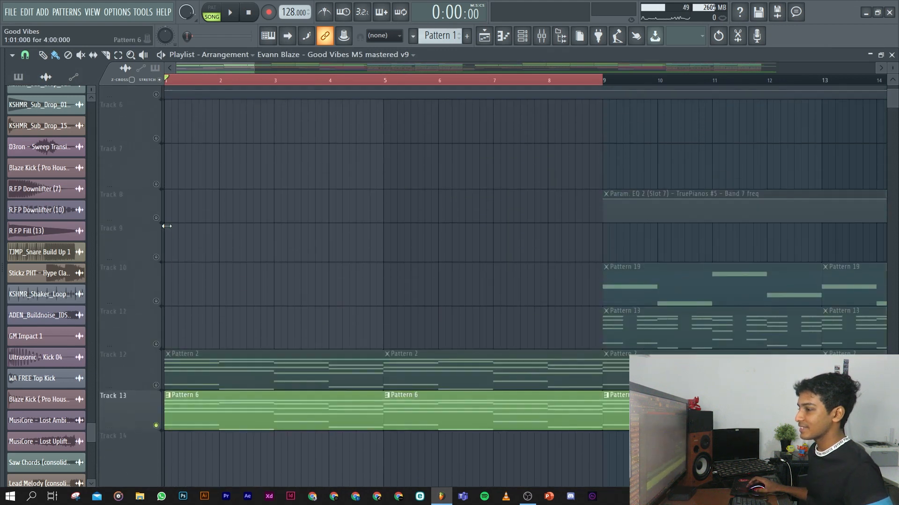
scroll(170, 341, "down", 3)
double_click(216, 273)
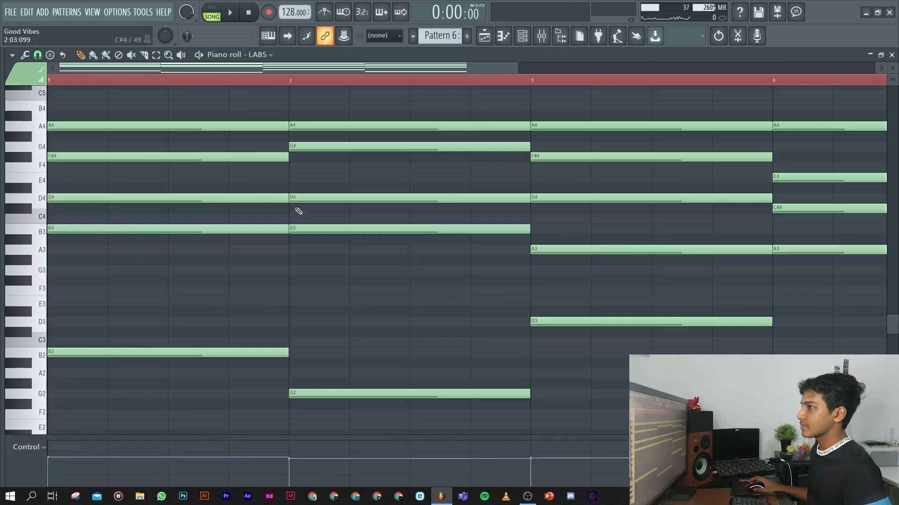
key("space")
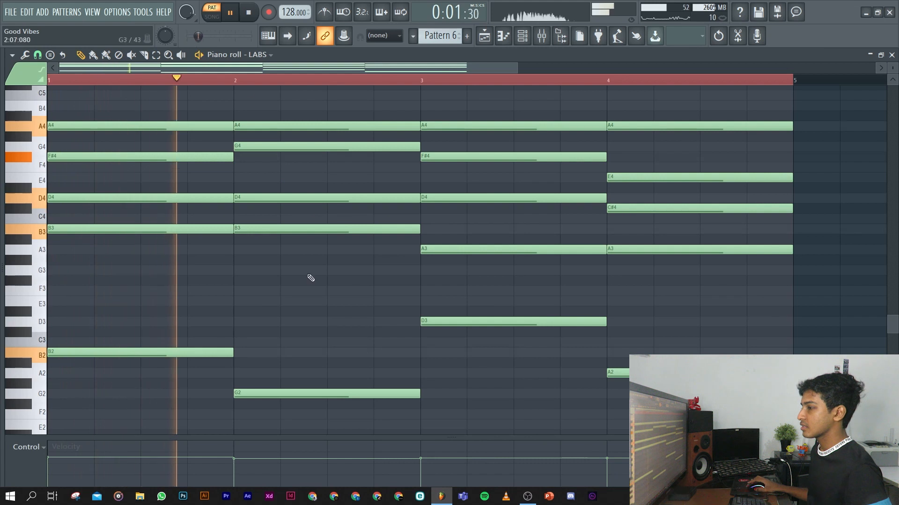
scroll(312, 269, "down", 2, "ctrl")
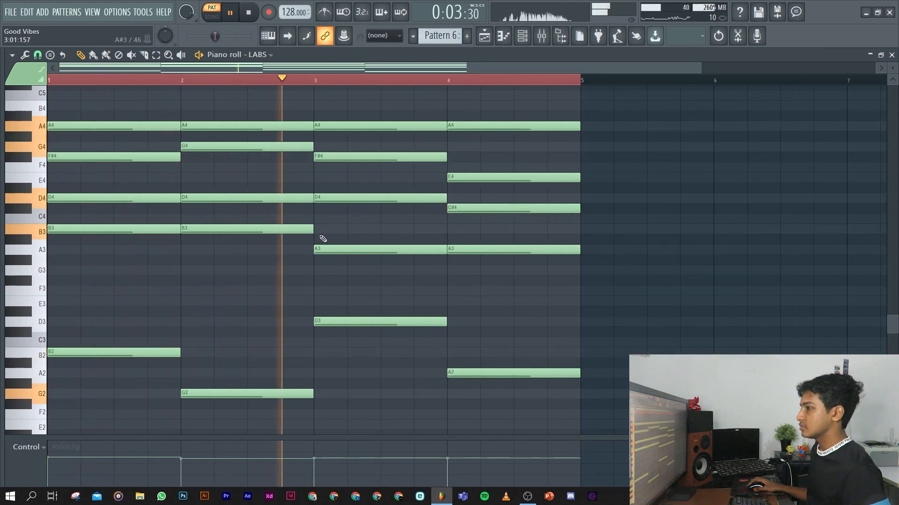
key("space")
Show the channel rack and inspect the Strings Solo DirectWave instrument used in Pattern 6, then close it.
left_click(507, 38)
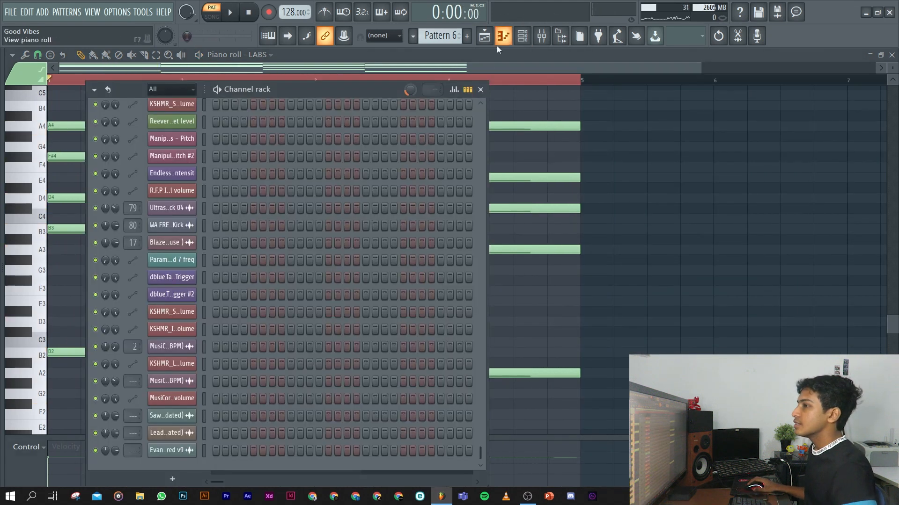
scroll(187, 299, "up", 15)
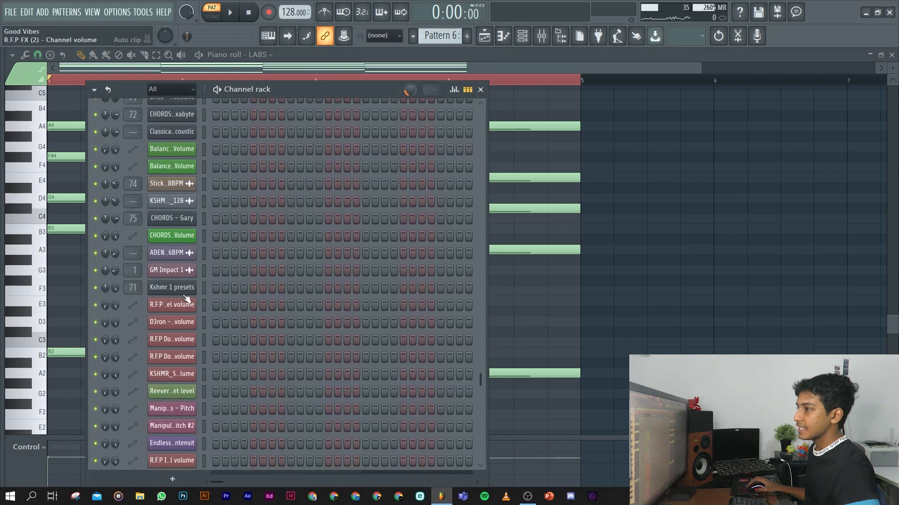
scroll(187, 299, "up", 15)
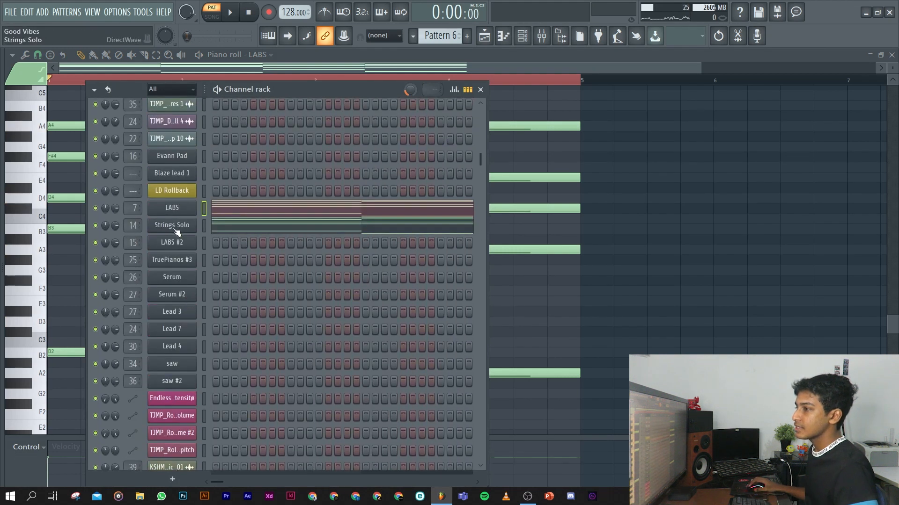
left_click(175, 226)
left_click_drag(373, 146, 444, 82)
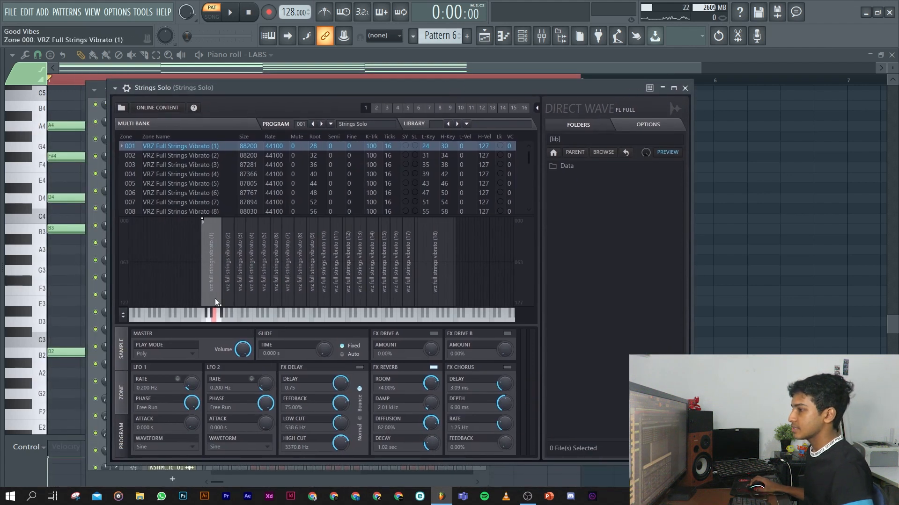
left_click(685, 88)
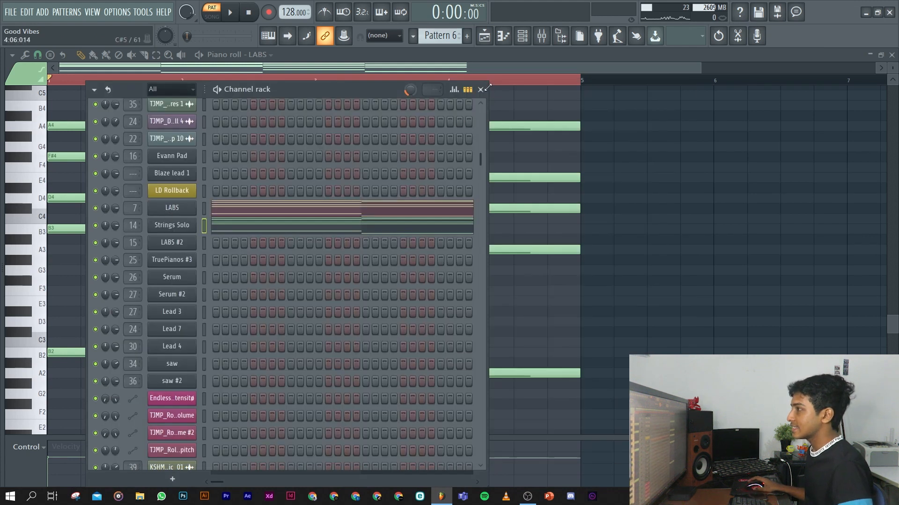
Open the LABS instrument in Pattern 6 for inspection and return to the playlist.
left_click(188, 207)
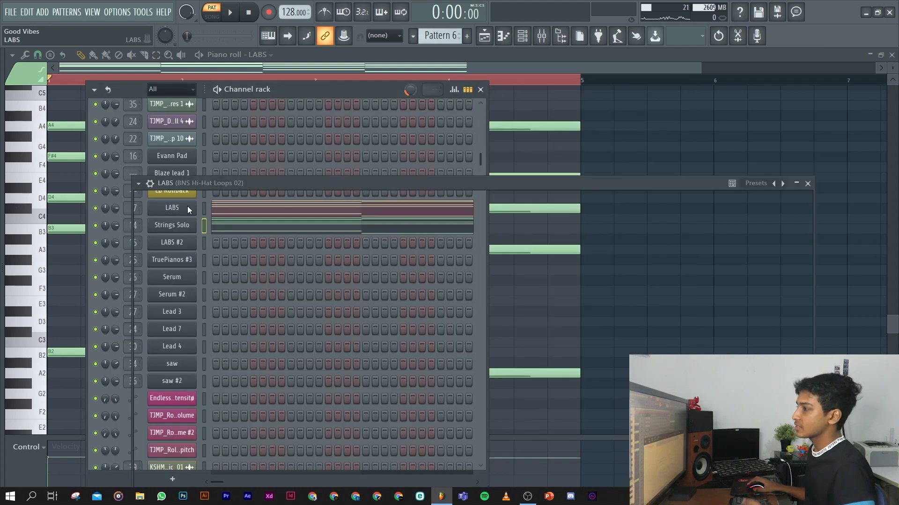
left_click_drag(442, 183, 405, 86)
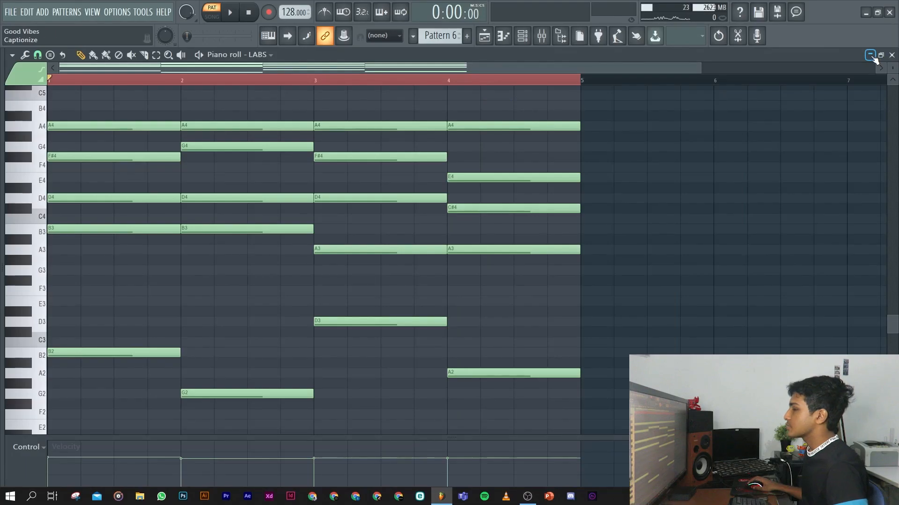
left_click(870, 55)
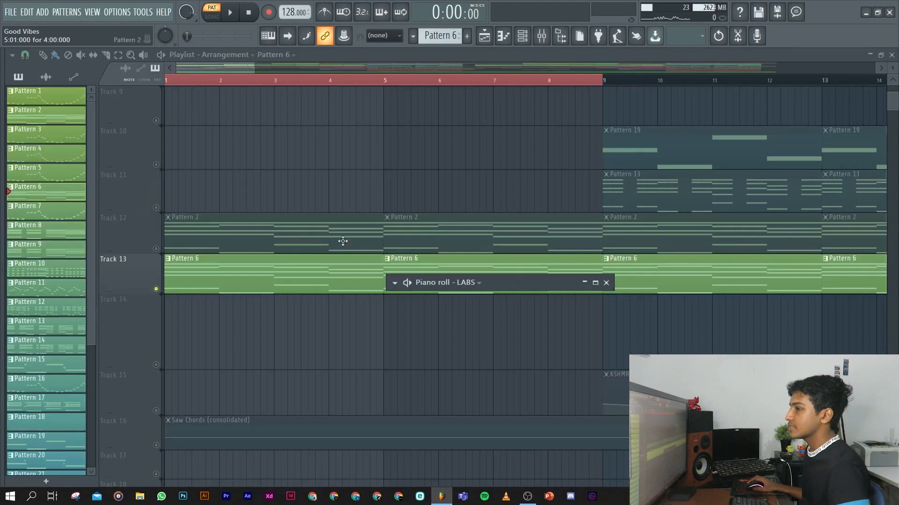
Solo Track 12 in the playlist.
right_click(150, 245)
key("Escape")
left_click(157, 249, "ctrl")
Open the Pattern 2 clip in the piano roll and play its four-bar TruePianos #2 chord progression.
left_click(221, 241)
left_click(595, 283)
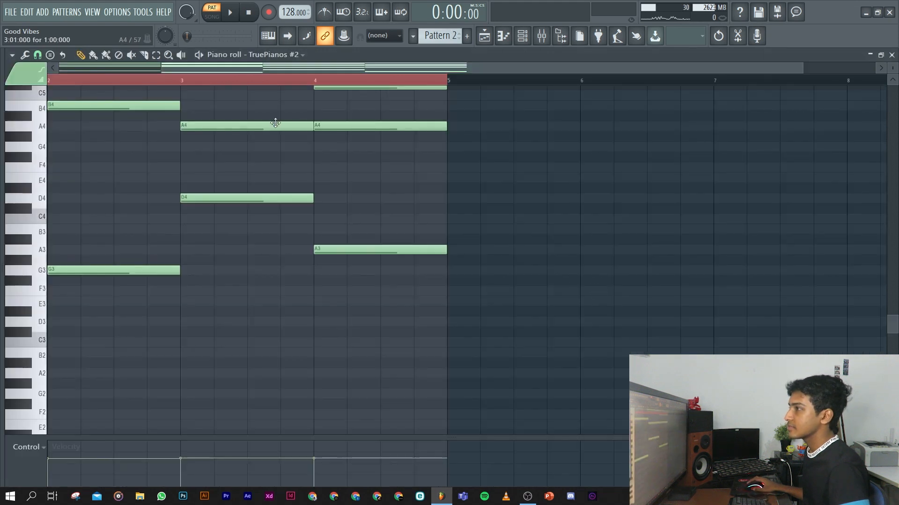
right_click(491, 197, "ctrl")
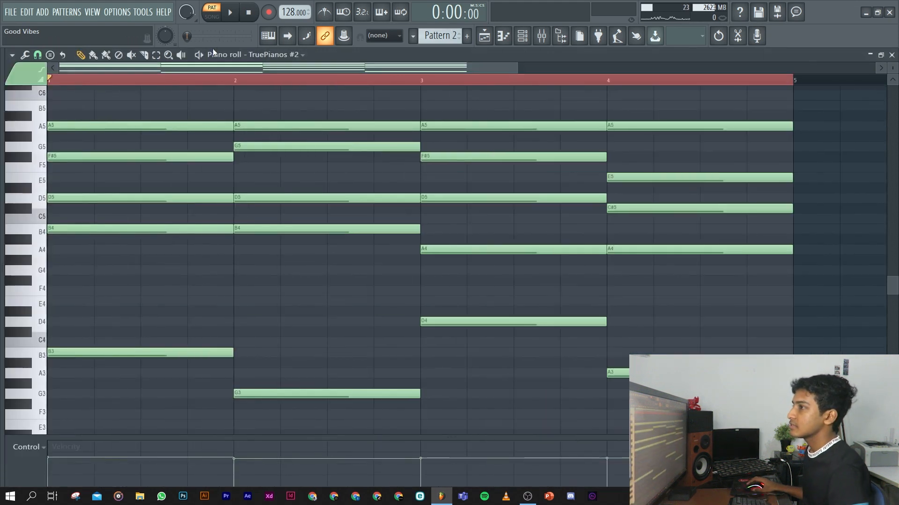
key("space")
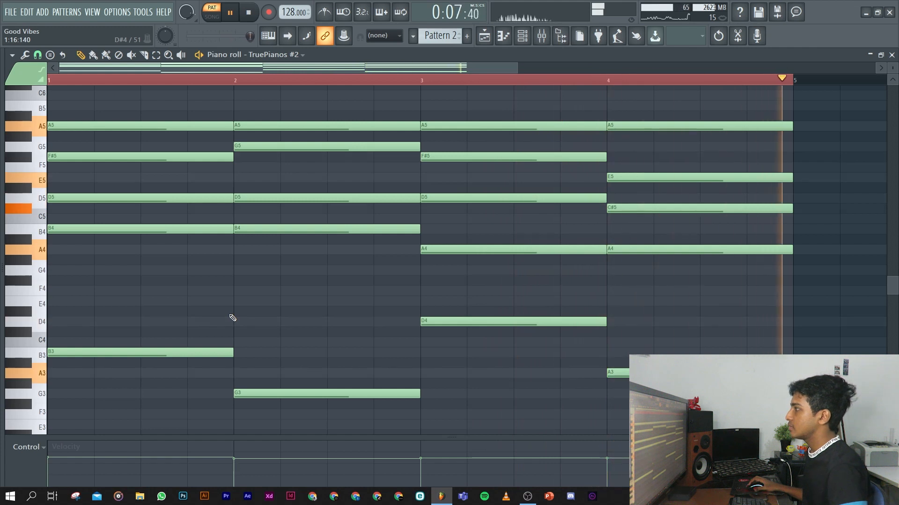
key("space")
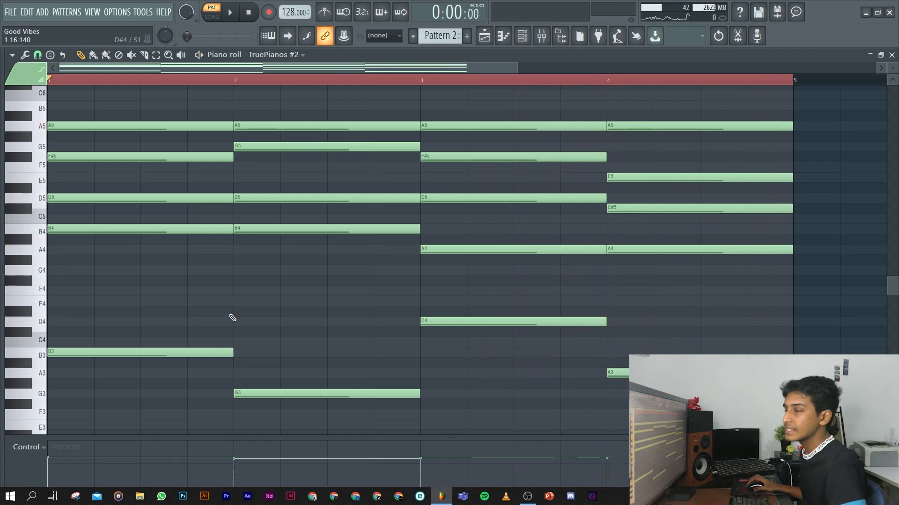
Examine the Fruity parametric EQ 2 on the TruePianos #2 mixer track, then close the EQ, mixer and piano roll.
left_click(541, 36)
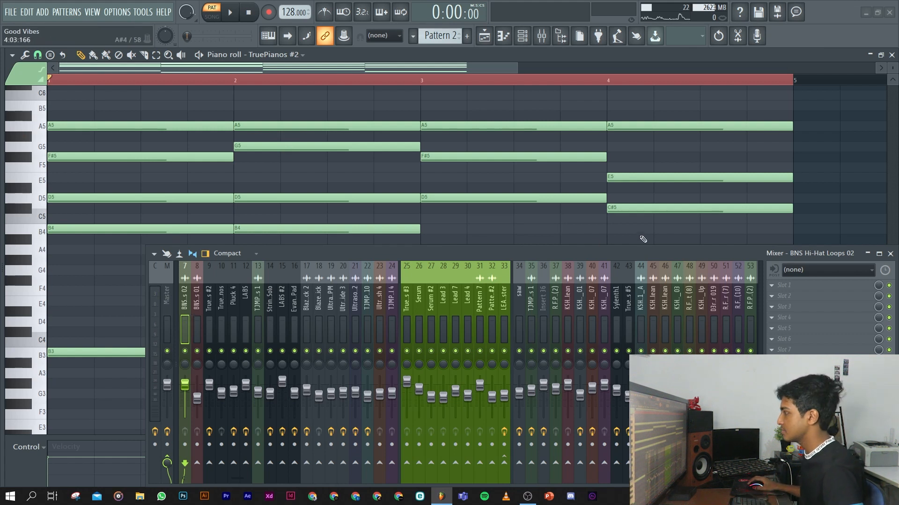
left_click(291, 330)
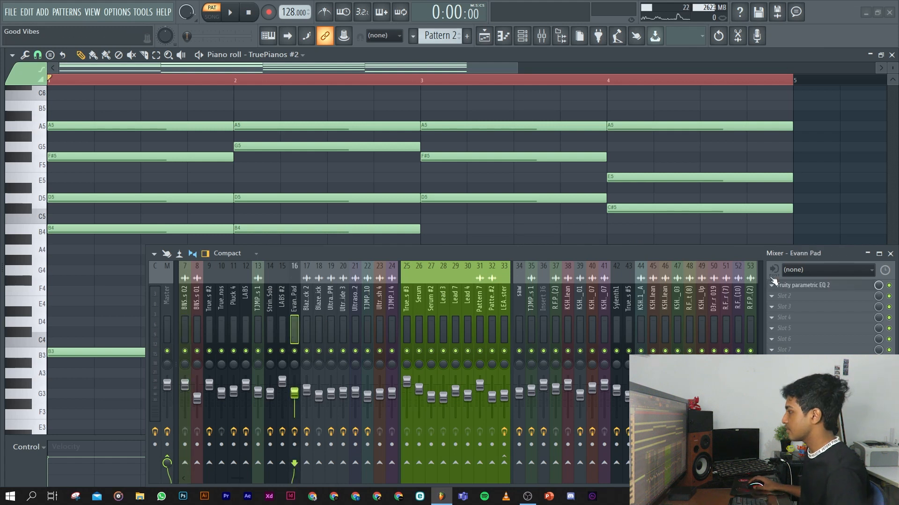
key("space")
left_click(211, 317)
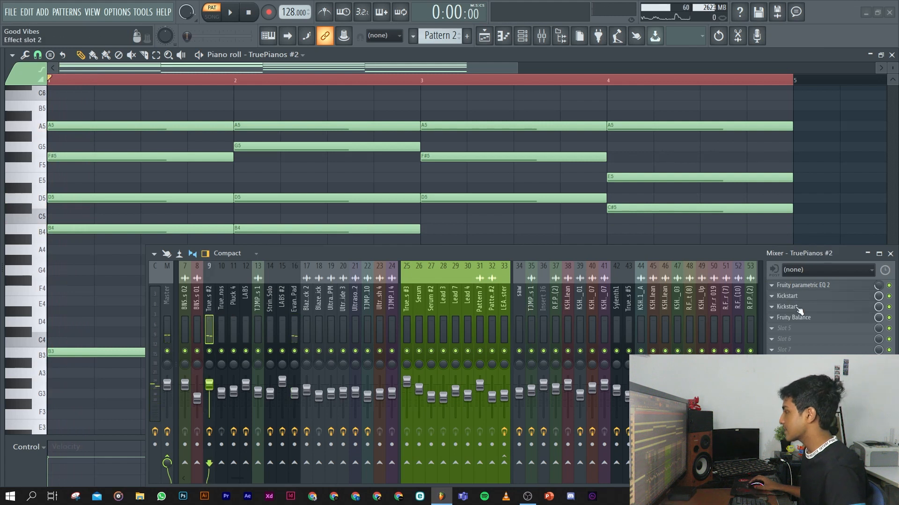
left_click(814, 286)
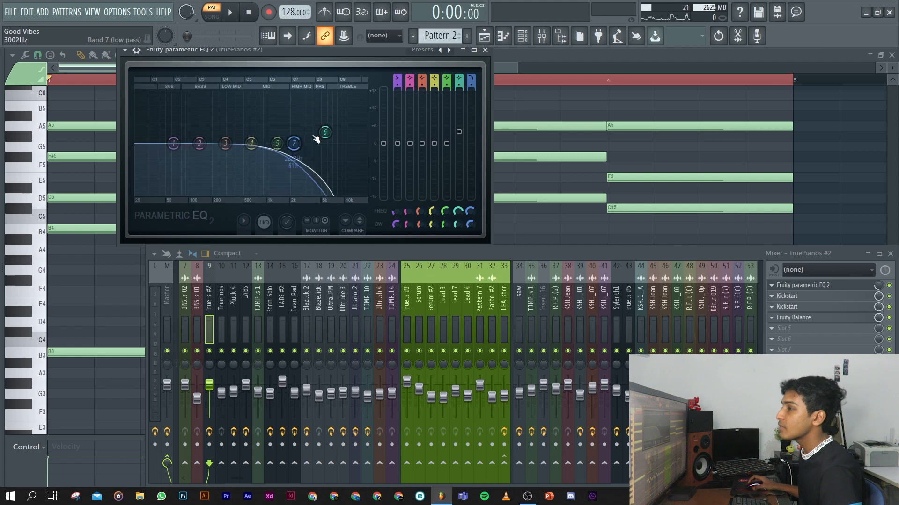
left_click(486, 51)
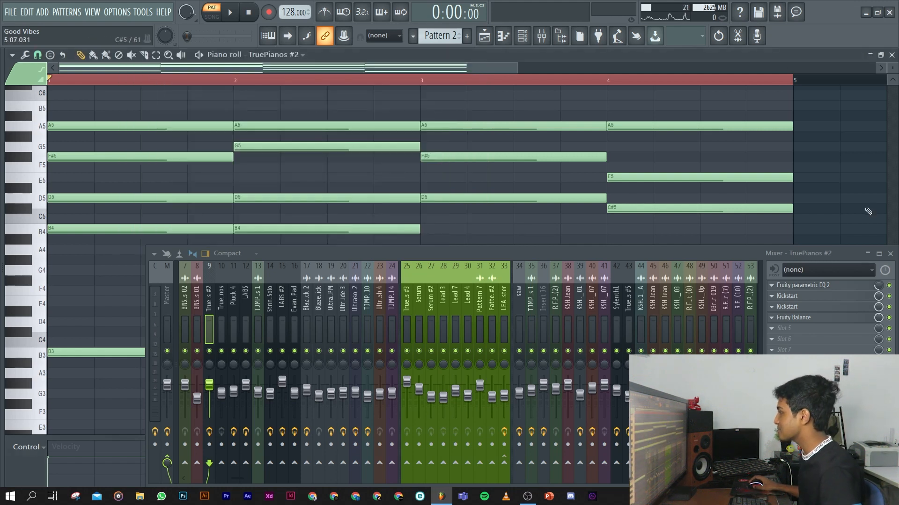
left_click(890, 253)
left_click(891, 55)
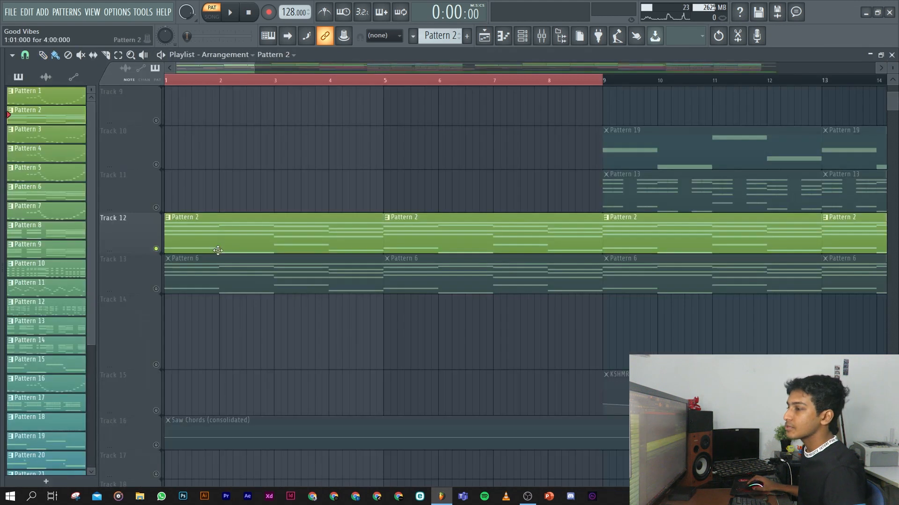
Unmute Track 13 and play it together with Track 12.
left_click(164, 286)
key("space")
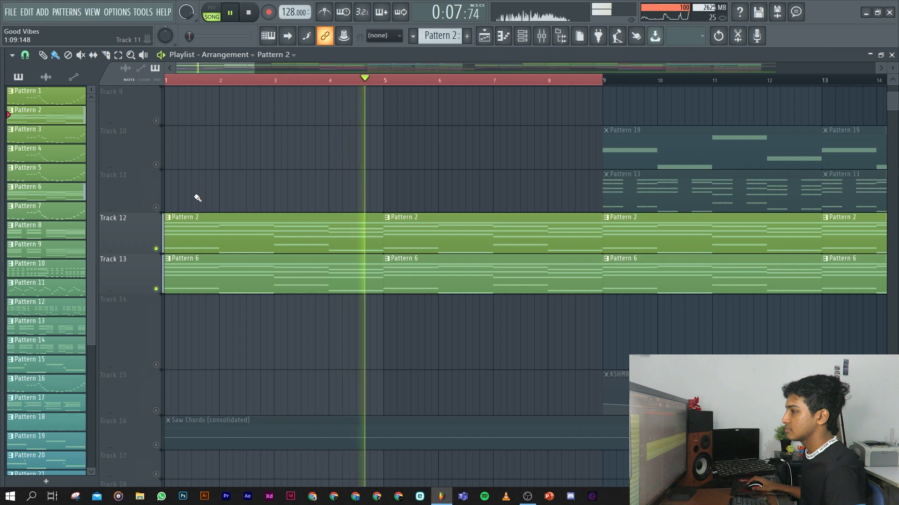
key("space")
Solo Track 26 with the KSHMR_Impact_Low_07 clip and unmute Track 28 with the KSHMR_Sweep_Down_03_Clean volume automation.
scroll(197, 197, "down", 6)
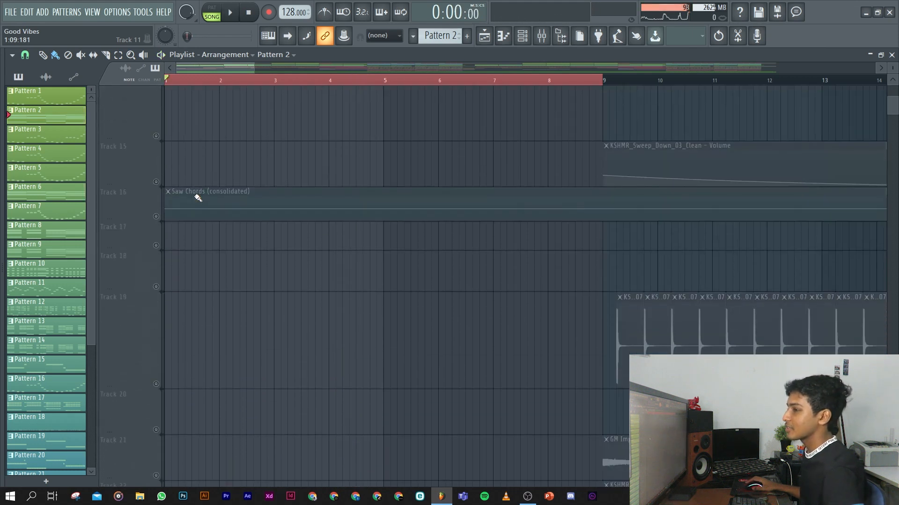
scroll(197, 198, "down", 6)
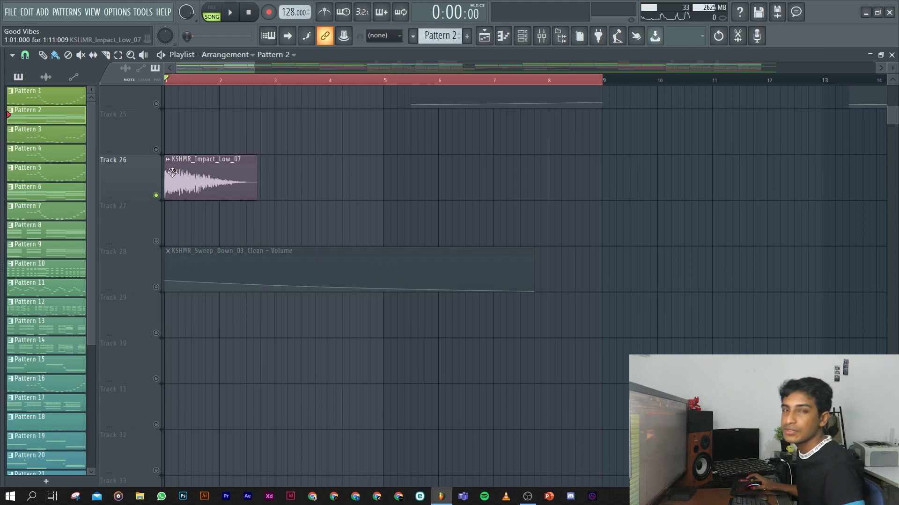
left_click(156, 287)
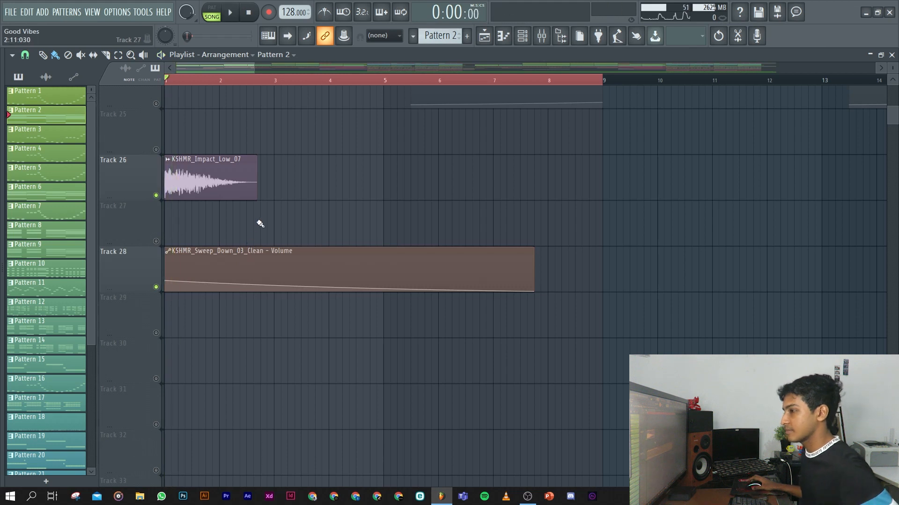
Unmute Tracks 16, 13 and 12 alongside the impact and sweep tracks.
scroll(255, 224, "down", 3)
scroll(258, 224, "down", 2)
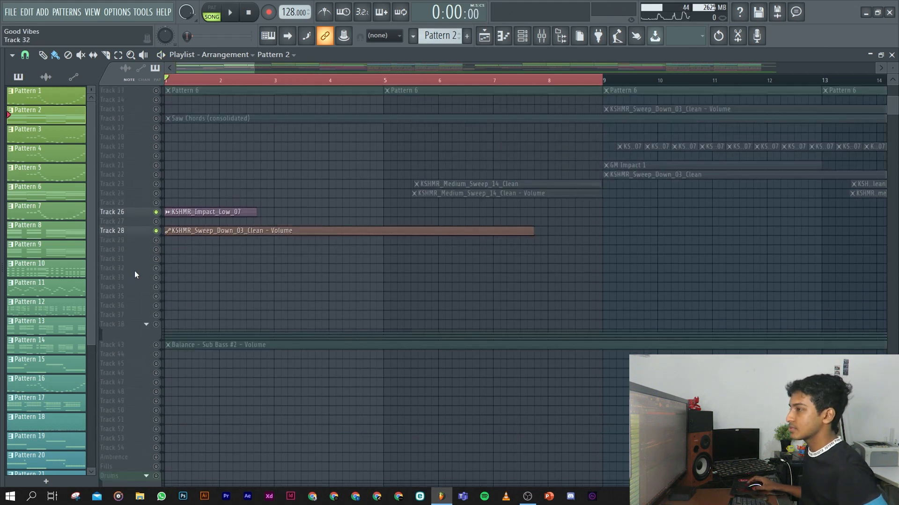
scroll(136, 269, "up", 3)
left_click(156, 165)
left_click(157, 138)
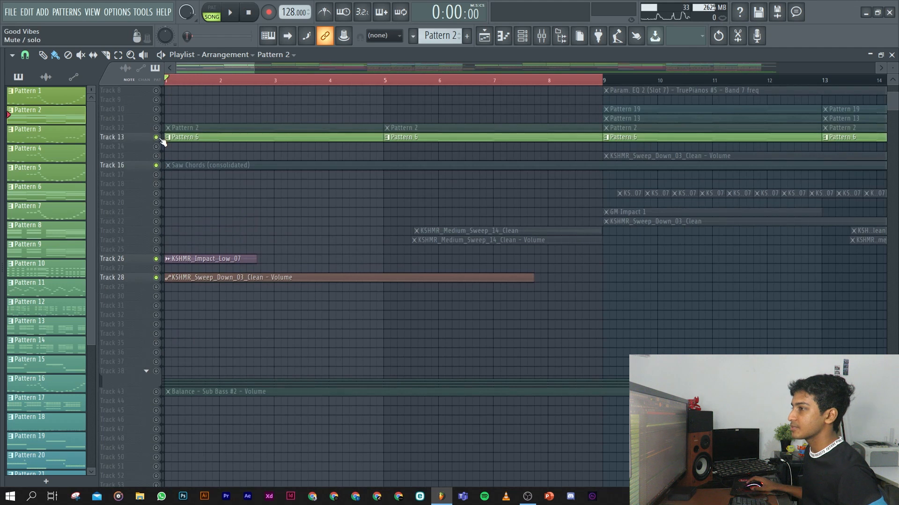
left_click(156, 127)
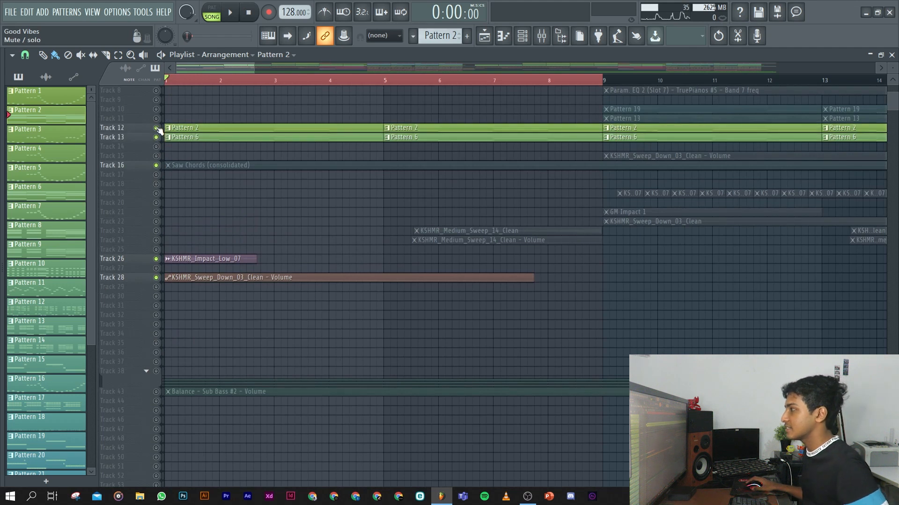
Play the start of the intro with Tracks 12, 13, 16, 26 and 28 enabled, then stop playback.
key("space")
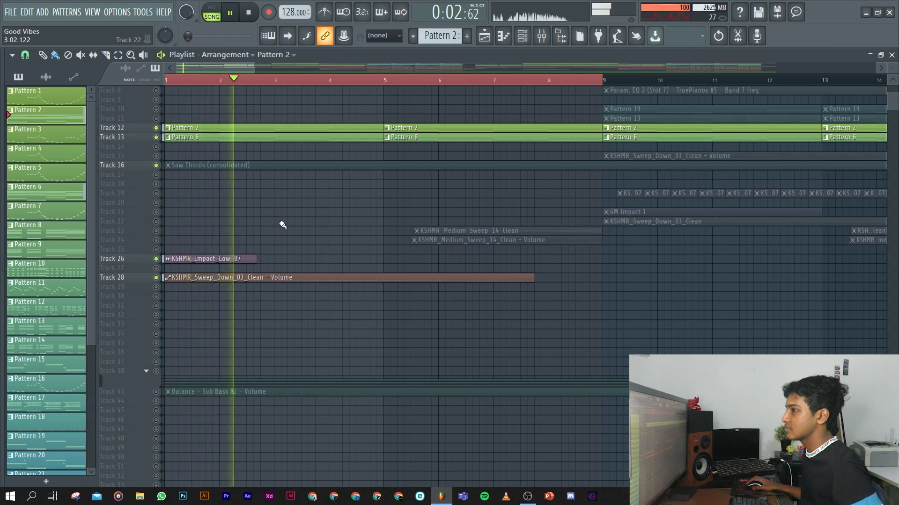
key("space")
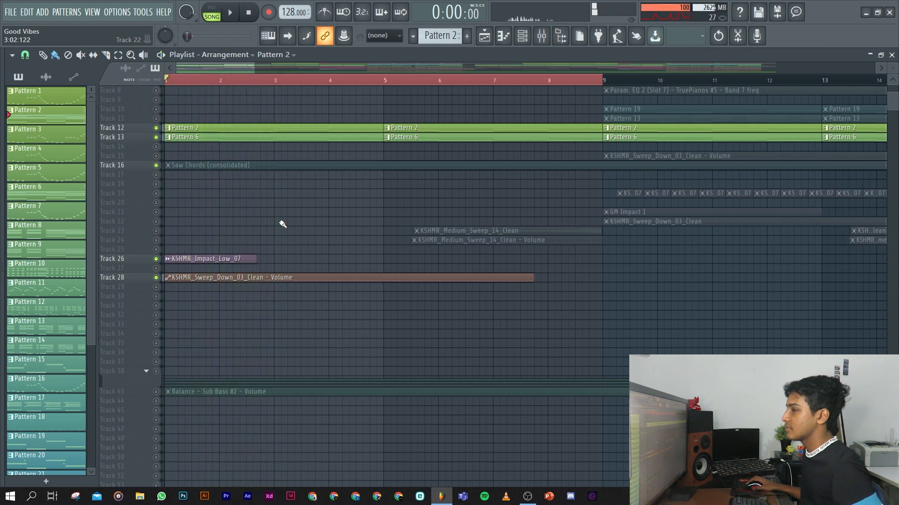
right_click(281, 222, "ctrl")
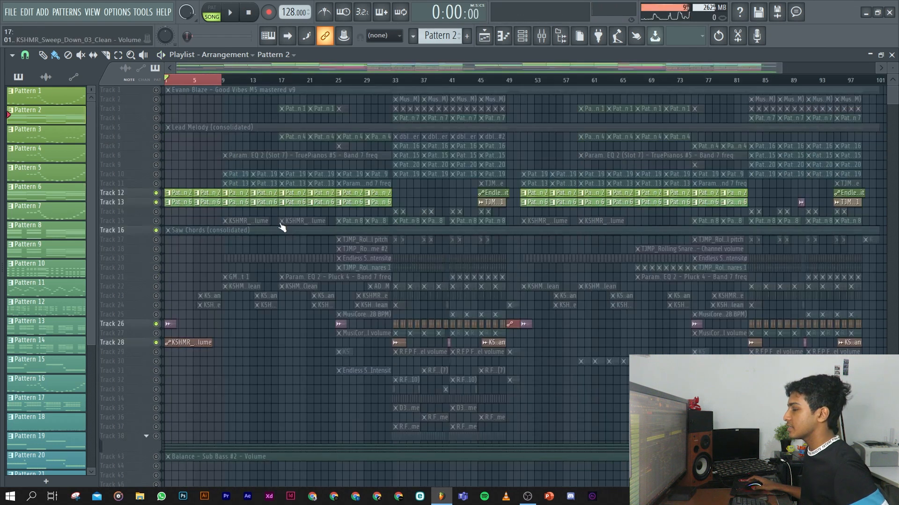
Open Pattern 13 from Track 11 at bar 9 in a maximized piano roll and play through its TruePianos #5 chords.
right_click(191, 82)
scroll(225, 210, "up", 3)
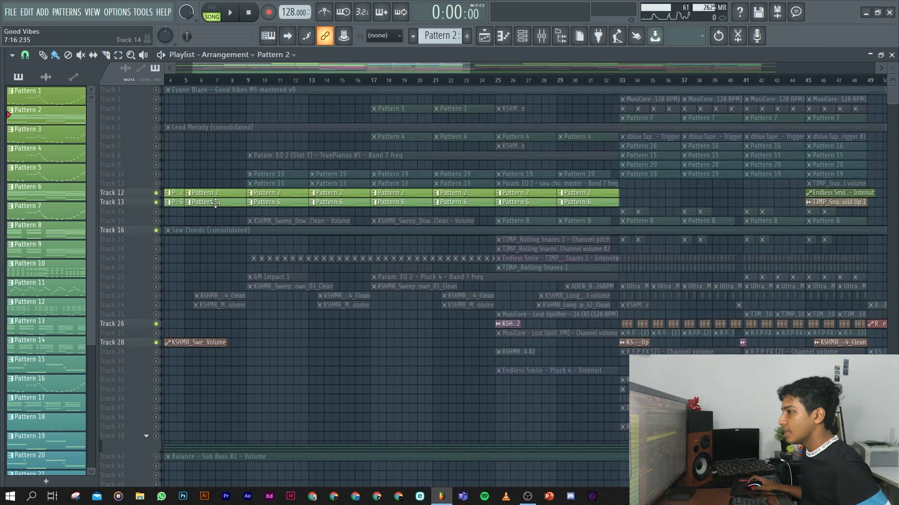
scroll(164, 188, "up", 3)
scroll(234, 186, "up", 3)
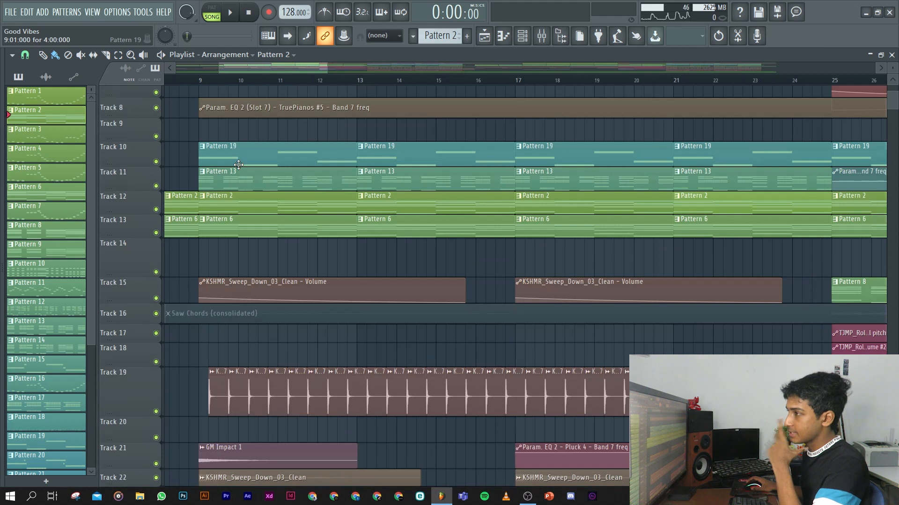
double_click(250, 180)
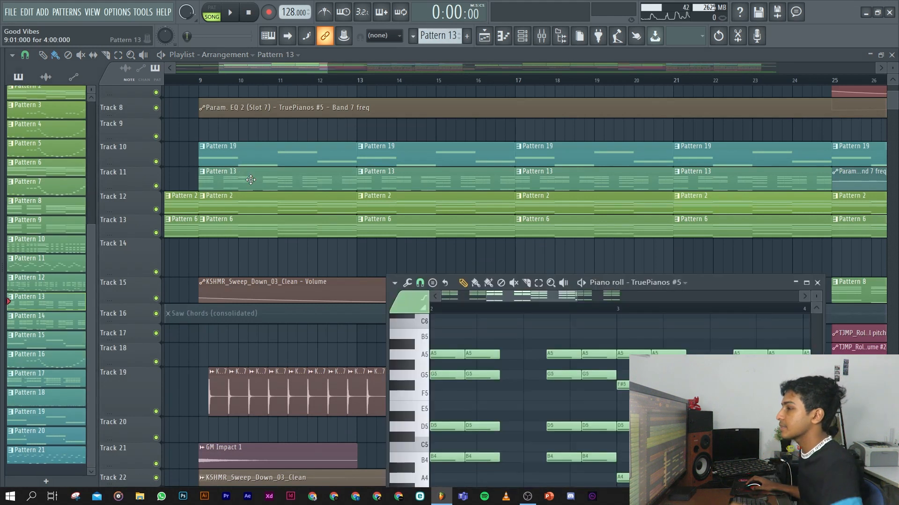
double_click(695, 284)
scroll(361, 297, "down", 3)
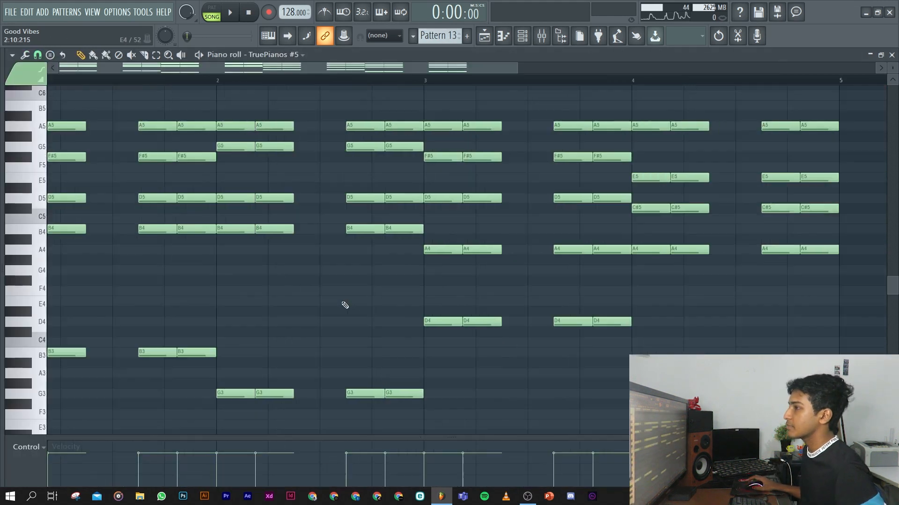
left_click(202, 55)
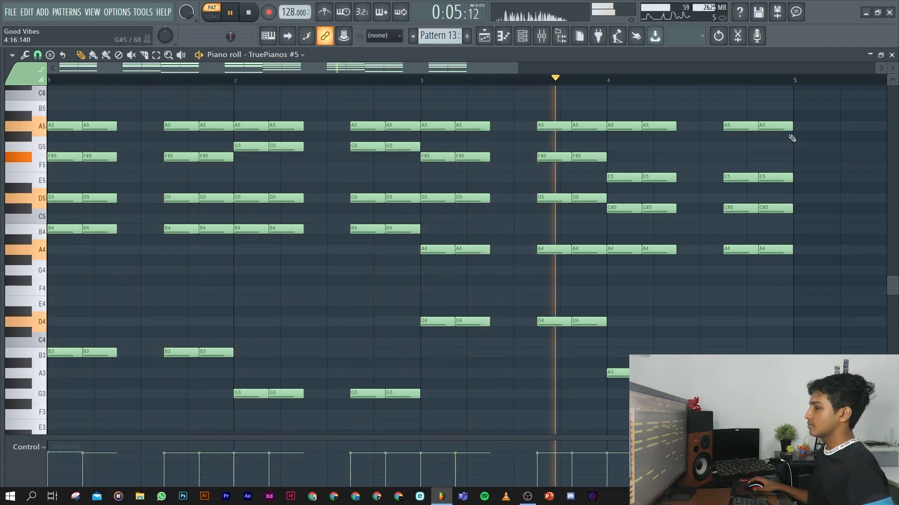
key("space")
Return to the playlist and examine the percussion, impact and sweep clips on Tracks 15 to 24 between bars 9 and 25.
key("F5")
scroll(387, 331, "down", 6)
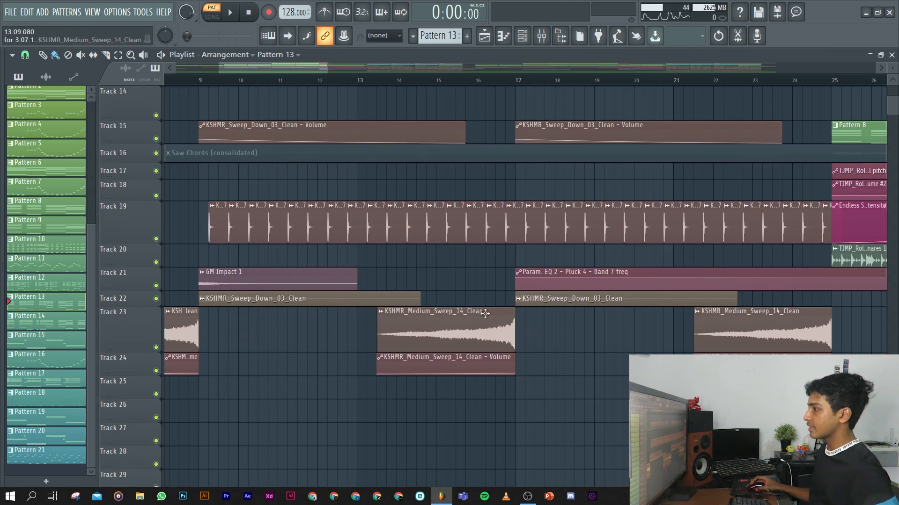
scroll(485, 314, "down", 5)
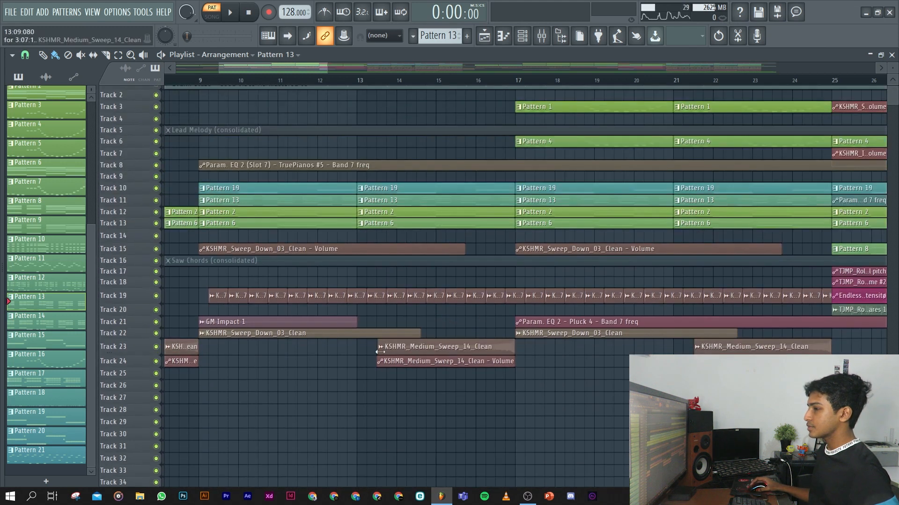
scroll(305, 365, "up", 5)
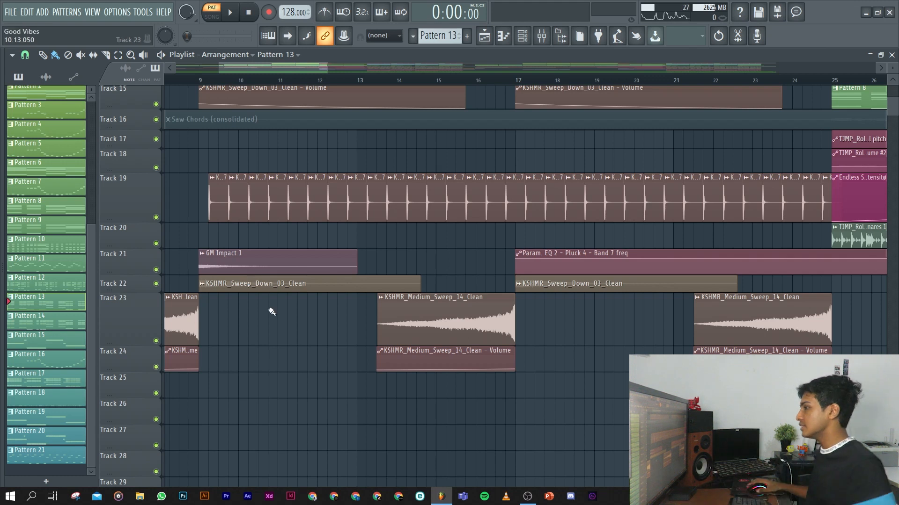
scroll(493, 332, "down", 3)
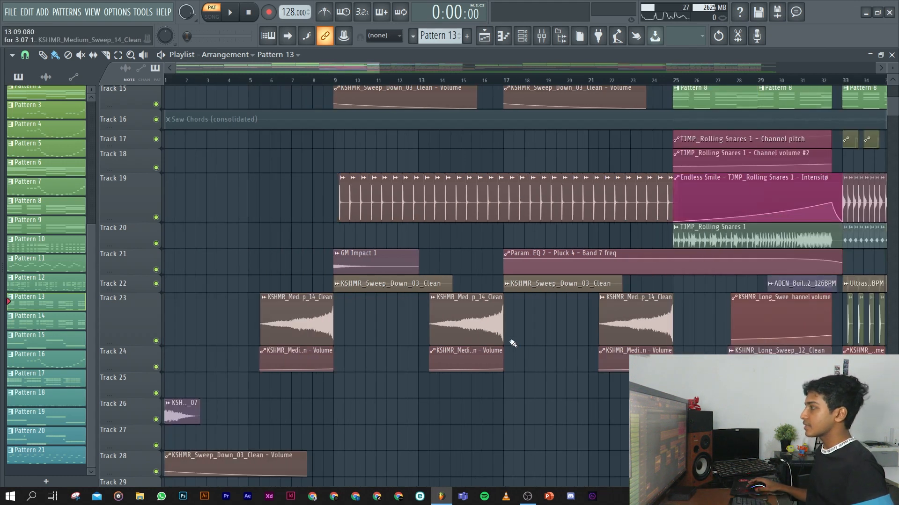
Examine the build-up between bars 25 and 33, covering its melody, chord, snare, uplifter, impact and automation clips.
scroll(497, 334, "down", 3)
scroll(567, 350, "up", 3)
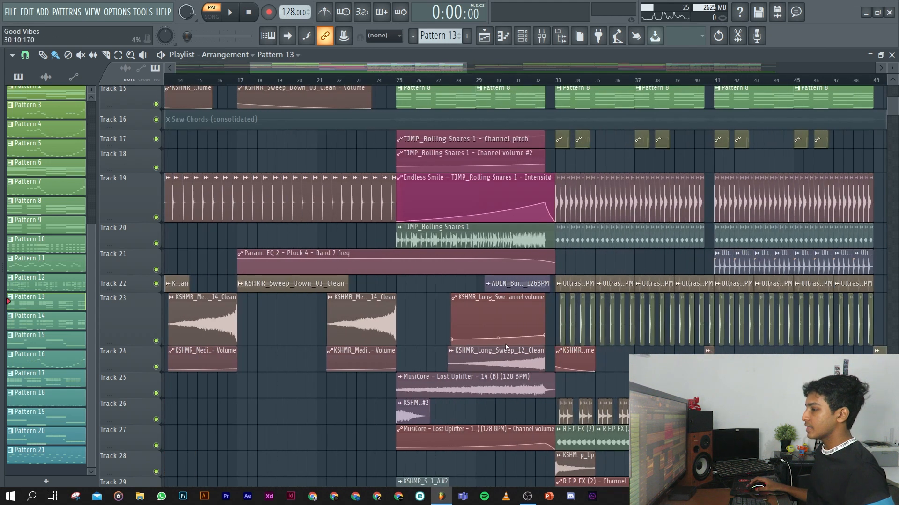
scroll(481, 358, "up", 3)
scroll(481, 358, "up", 2)
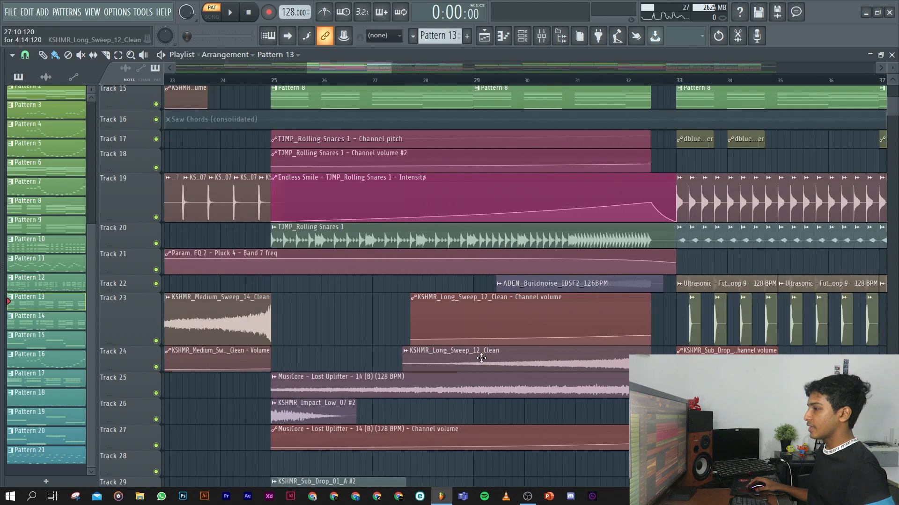
scroll(481, 358, "down", 2)
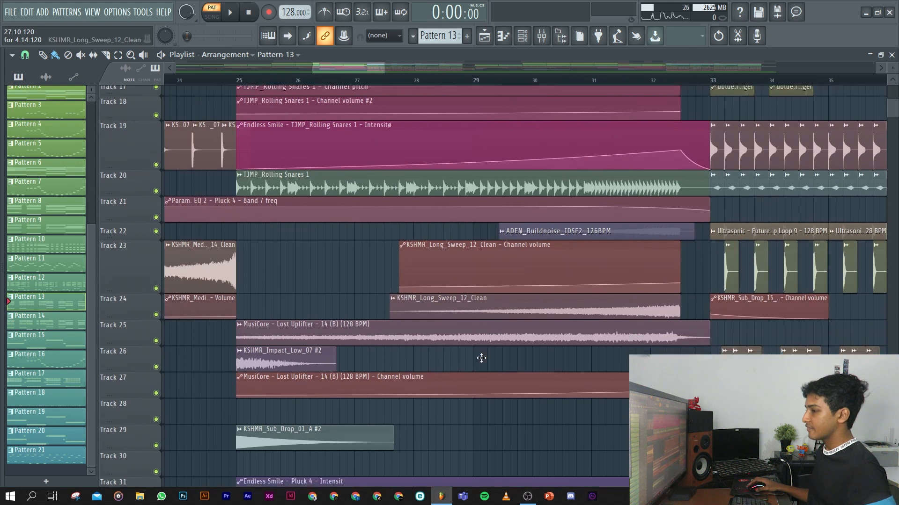
scroll(481, 358, "down", 2)
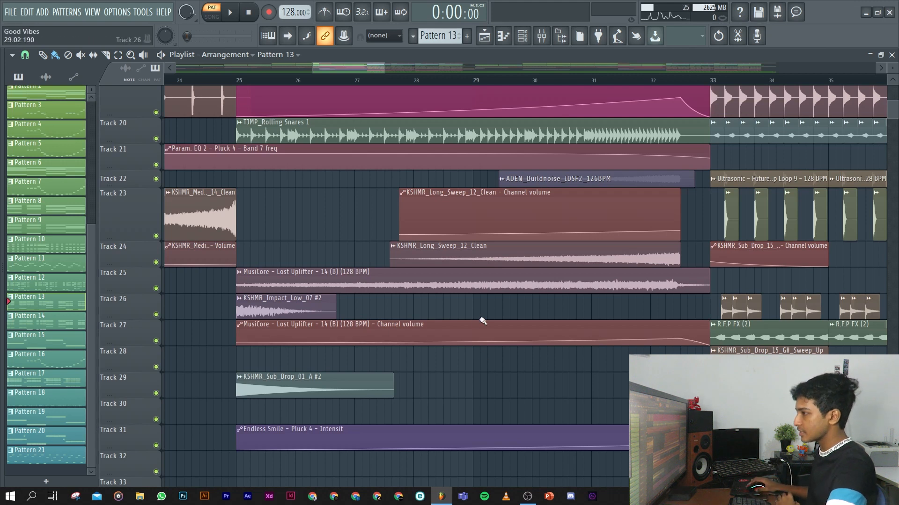
scroll(482, 318, "up", 4)
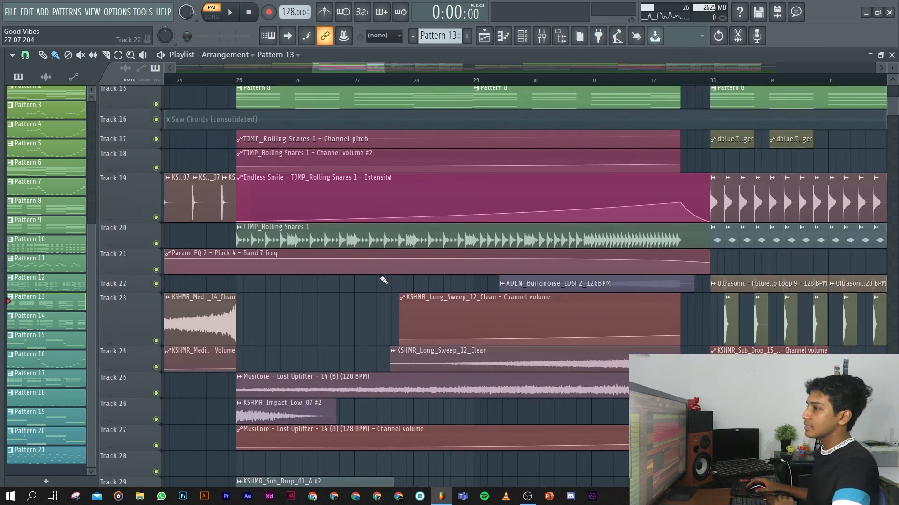
scroll(383, 278, "up", 10)
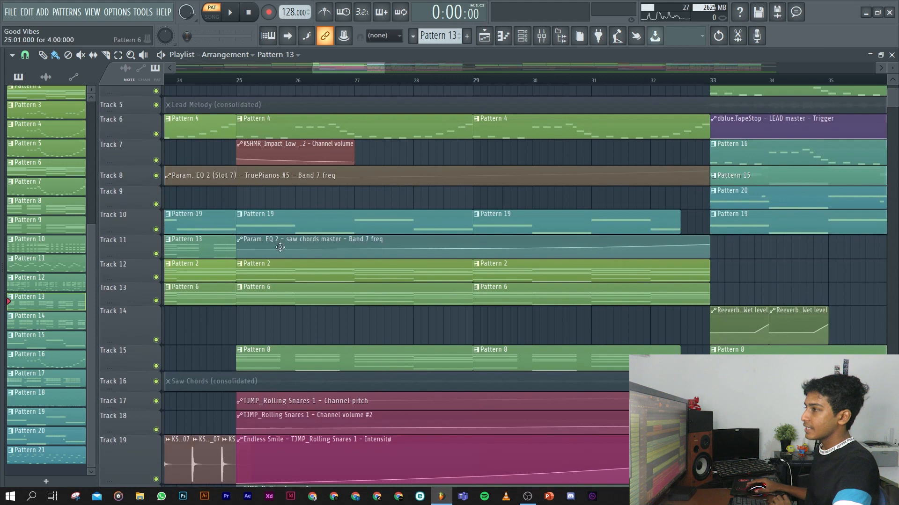
scroll(279, 122, "up", 4)
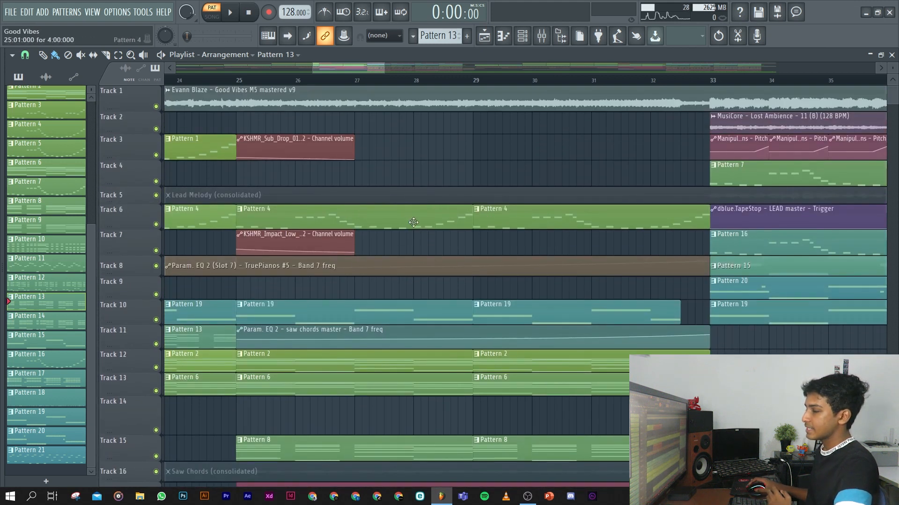
scroll(343, 293, "down", 3)
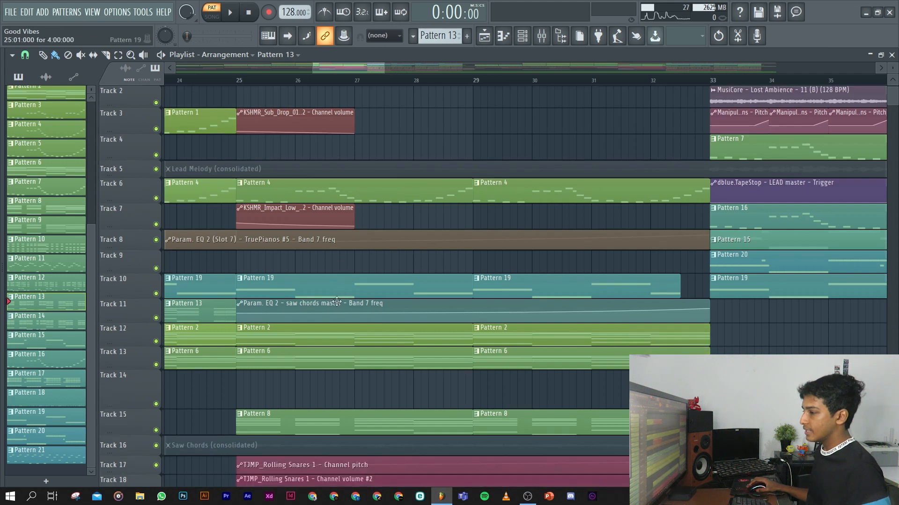
scroll(293, 335, "down", 1)
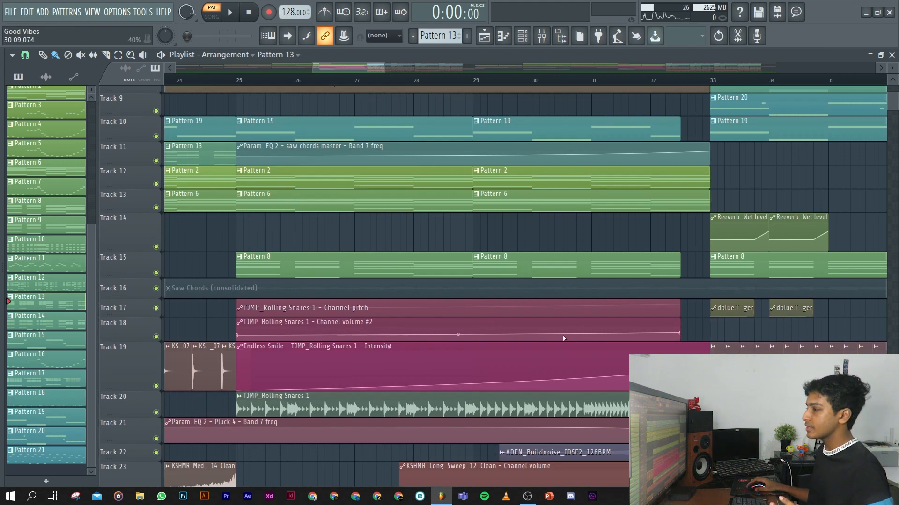
scroll(461, 342, "down", 10)
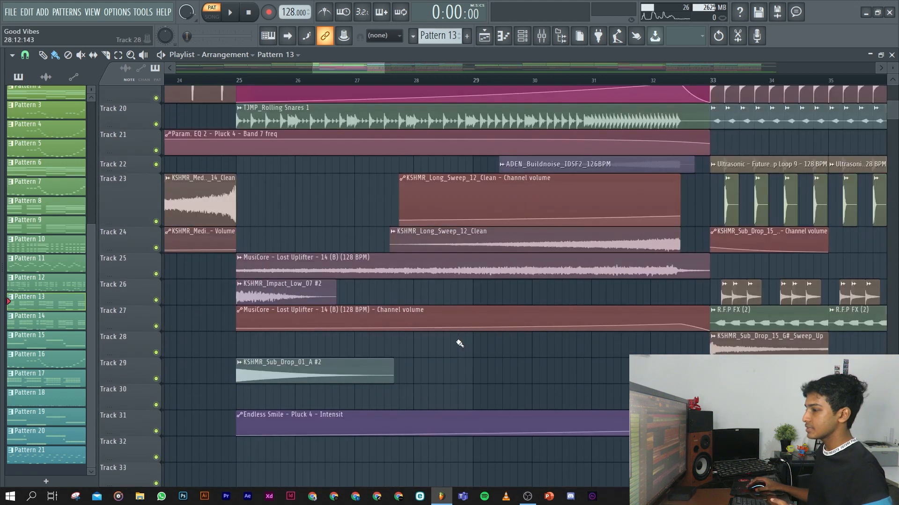
Solo Track 6 and play its Pattern 4 melody from bar 25.
scroll(458, 343, "up", 10)
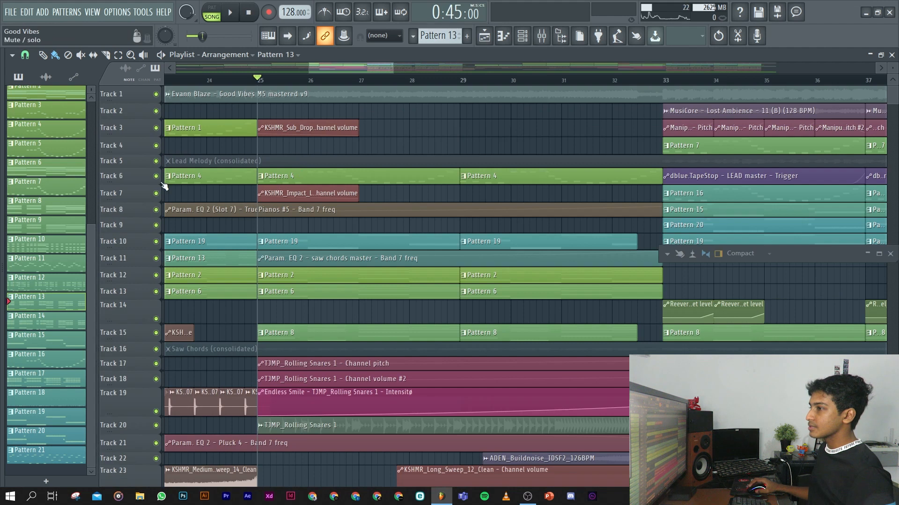
right_click(159, 178)
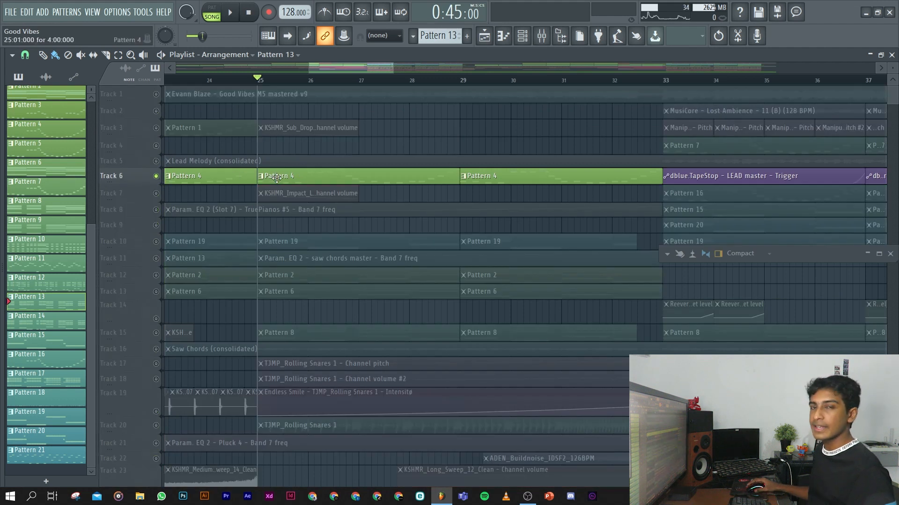
key("space")
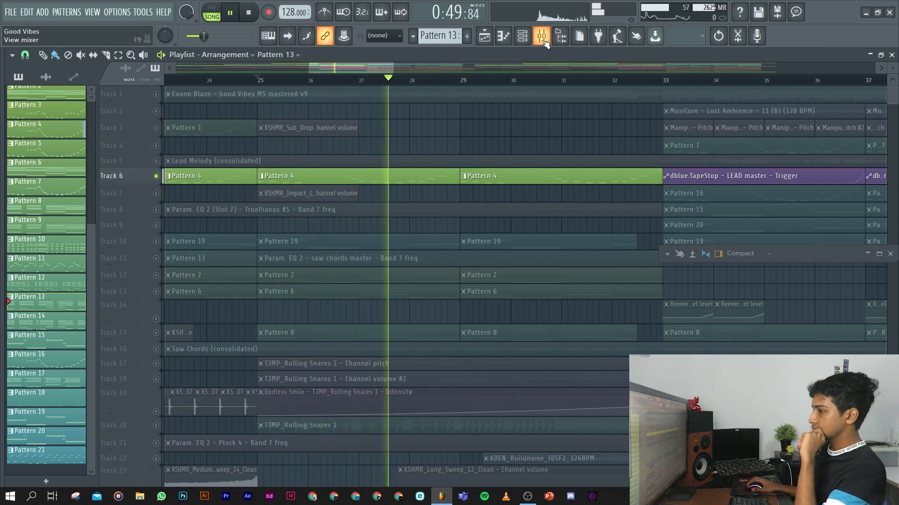
Stop playback and inspect the Pluck 4 channel's effect chain in the mixer, then close the mixer.
key("F9")
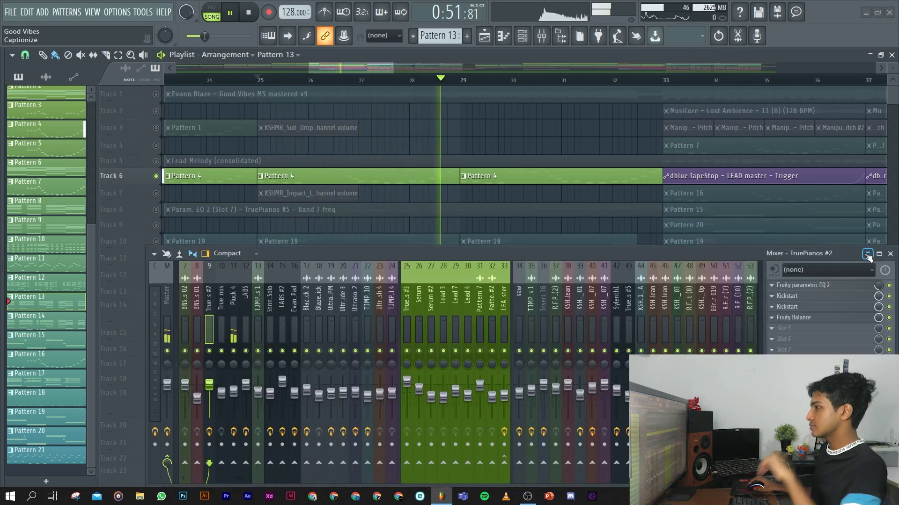
key("space")
left_click(234, 302)
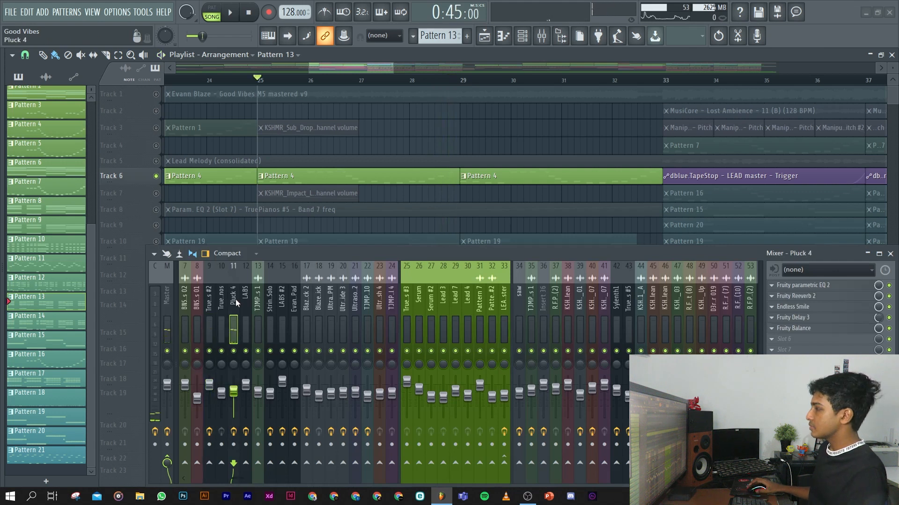
scroll(235, 303, "up", 3)
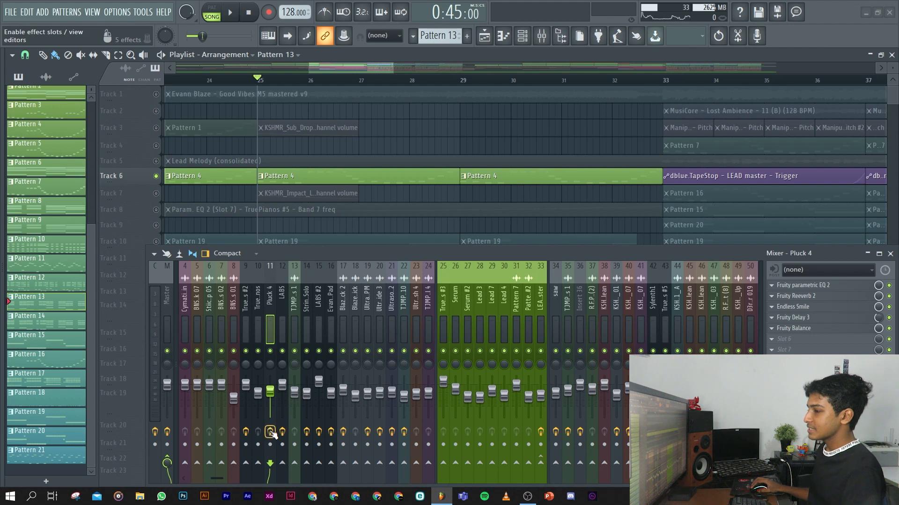
left_click(890, 253)
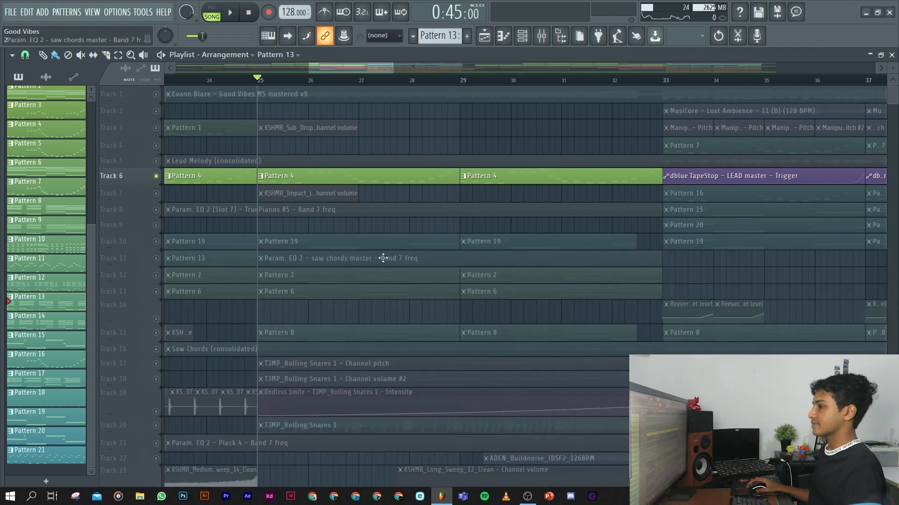
Unsolo Track 6 and play the full build-up from bar 25 with all tracks while reviewing its layers, then stop playback.
right_click(155, 176)
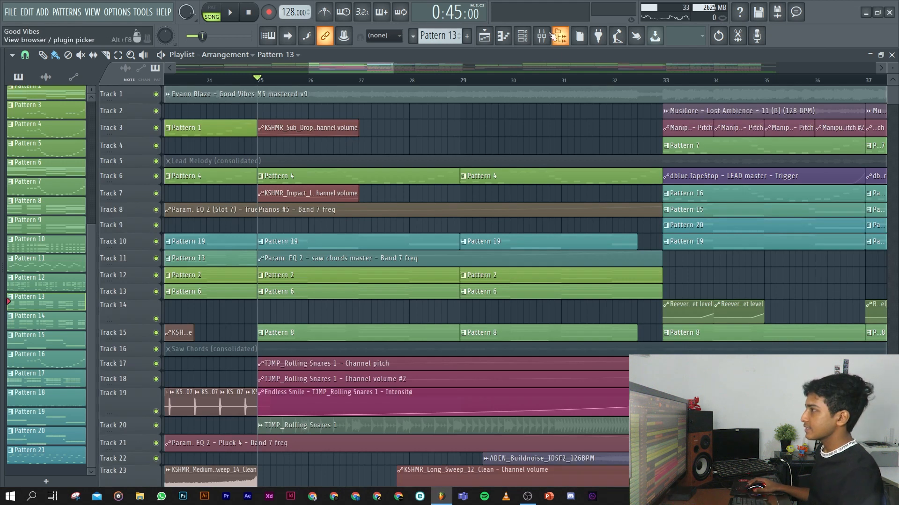
key("space")
scroll(464, 213, "down", 5)
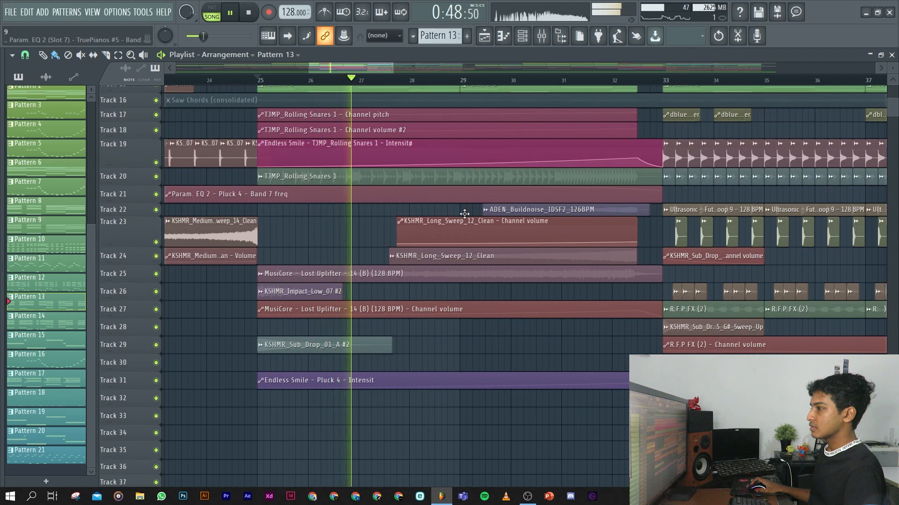
scroll(463, 214, "down", 3)
scroll(513, 254, "up", 3)
scroll(513, 253, "up", 6)
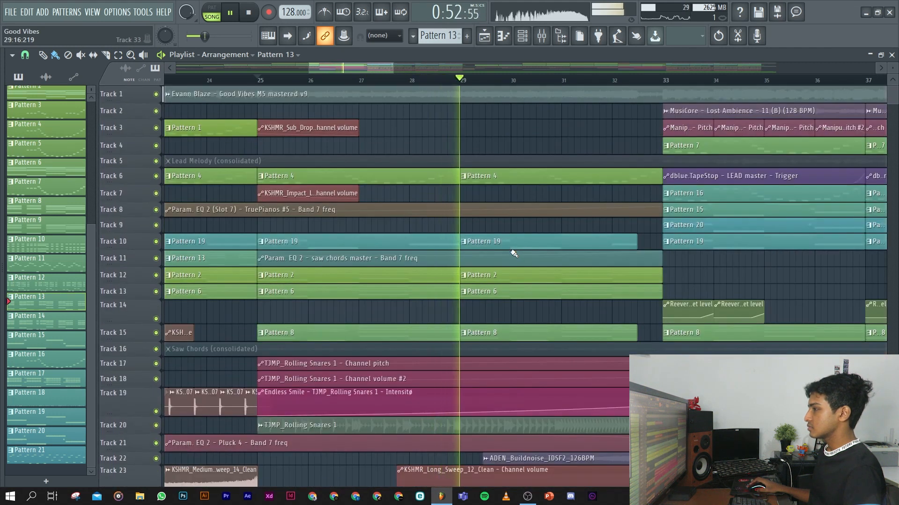
scroll(510, 251, "down", 2)
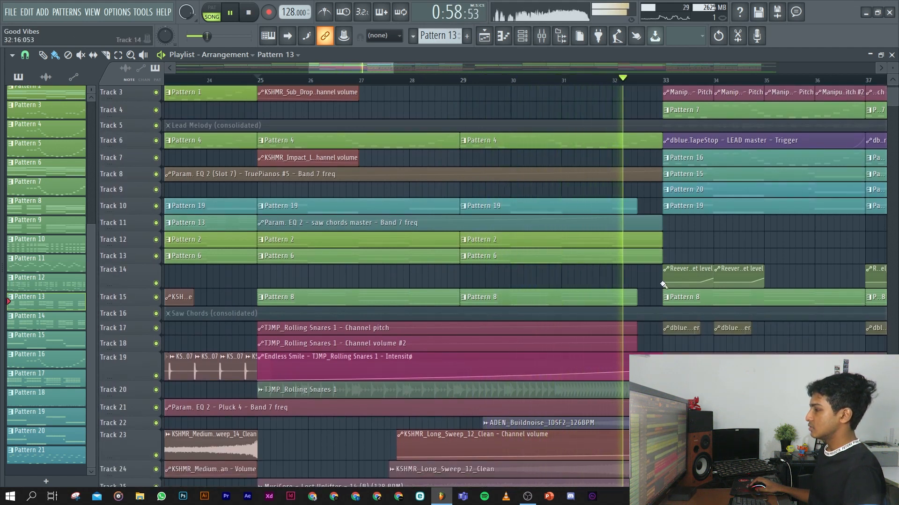
key("space")
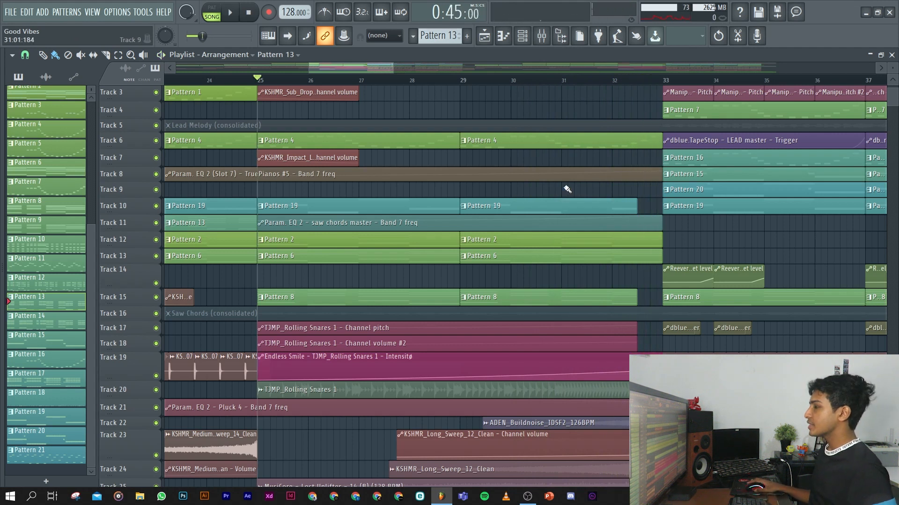
Look over the drop's clips from bar 33 onward and place the song playhead at bar 33.
scroll(567, 189, "down", 6)
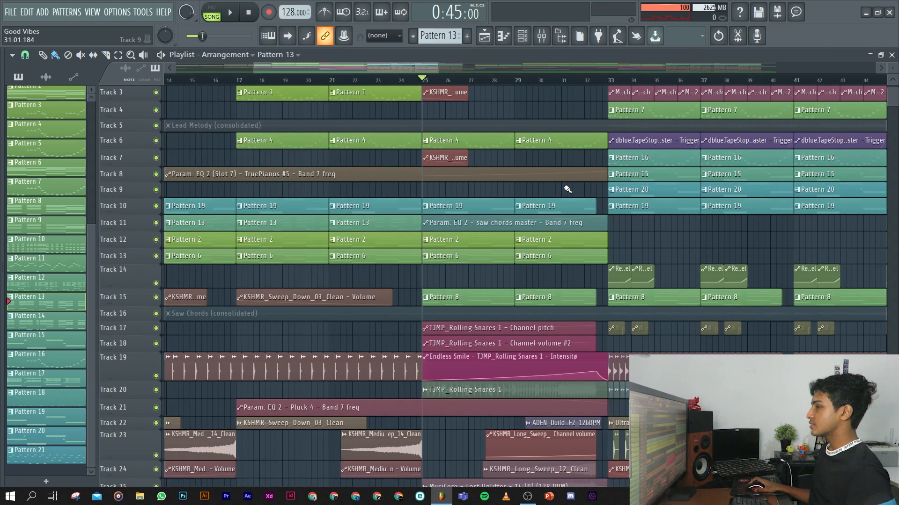
scroll(628, 298, "down", 6)
scroll(498, 329, "up", 4)
scroll(435, 319, "up", 3)
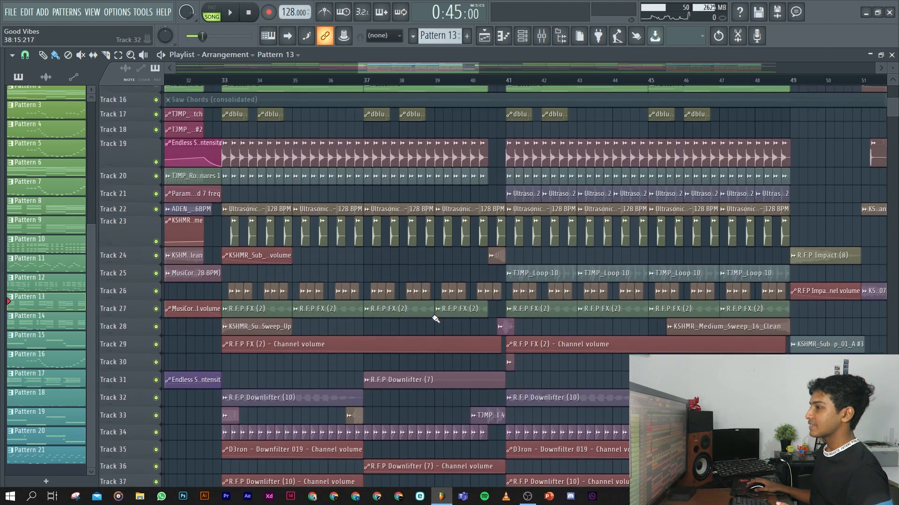
scroll(435, 319, "down", 1)
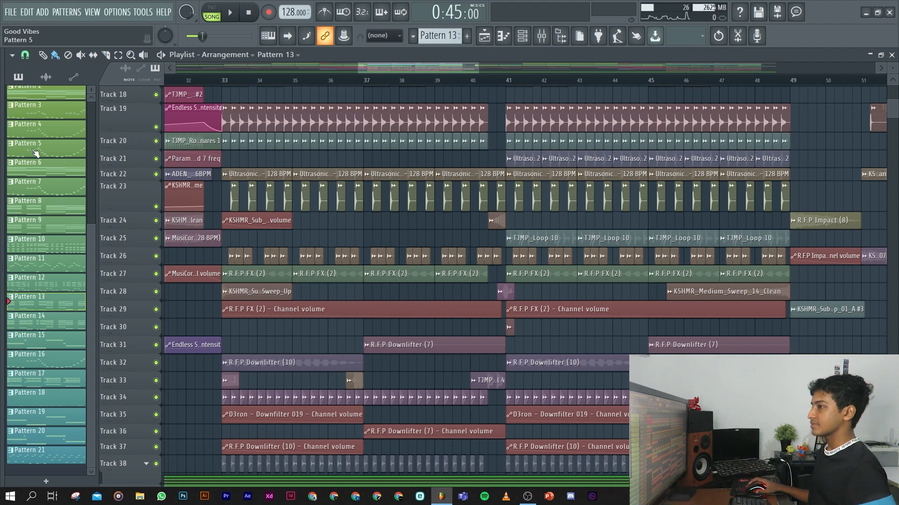
scroll(266, 241, "up", 2)
left_click(201, 79)
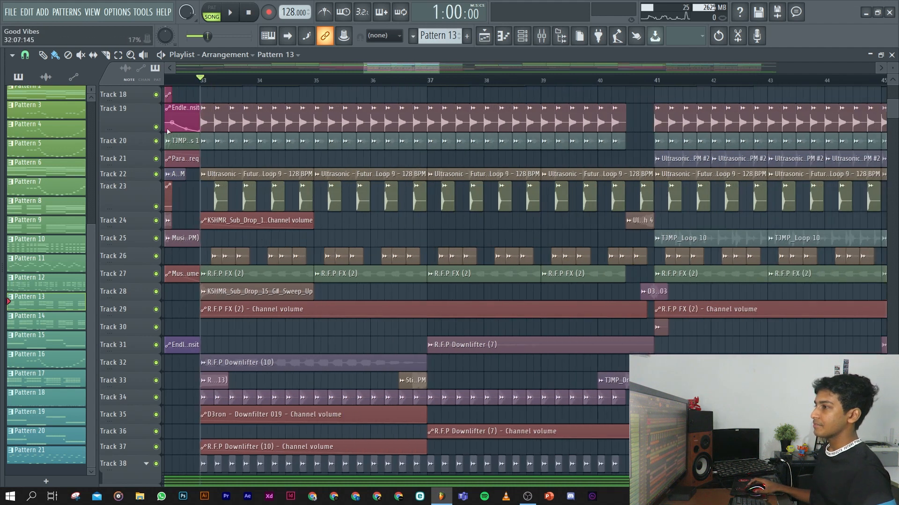
Play the drop from bar 33 with all tracks while reviewing its drum, FX and automation layers, then stop playback.
scroll(373, 283, "down", 1)
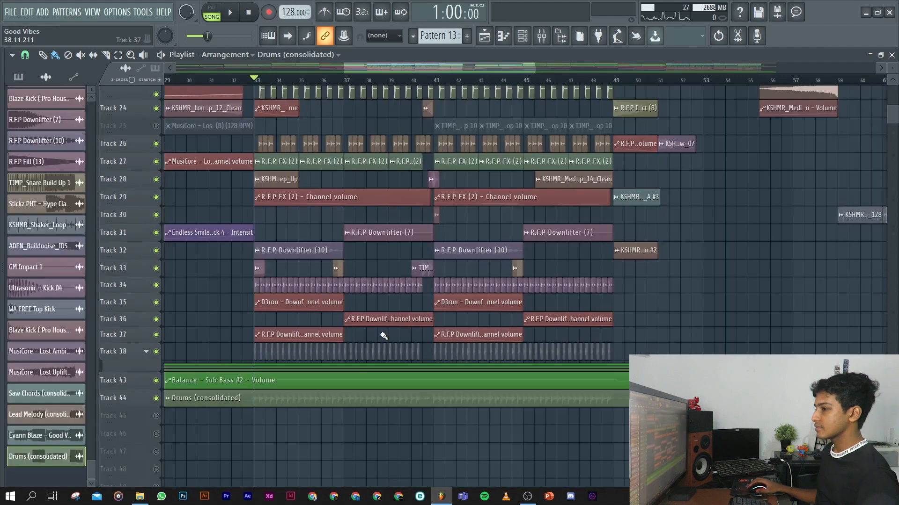
key("space")
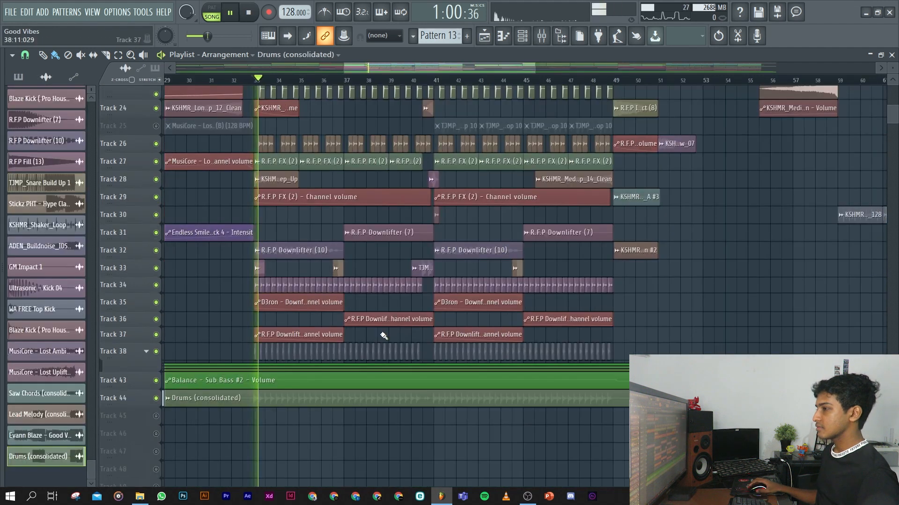
scroll(311, 363, "up", 3)
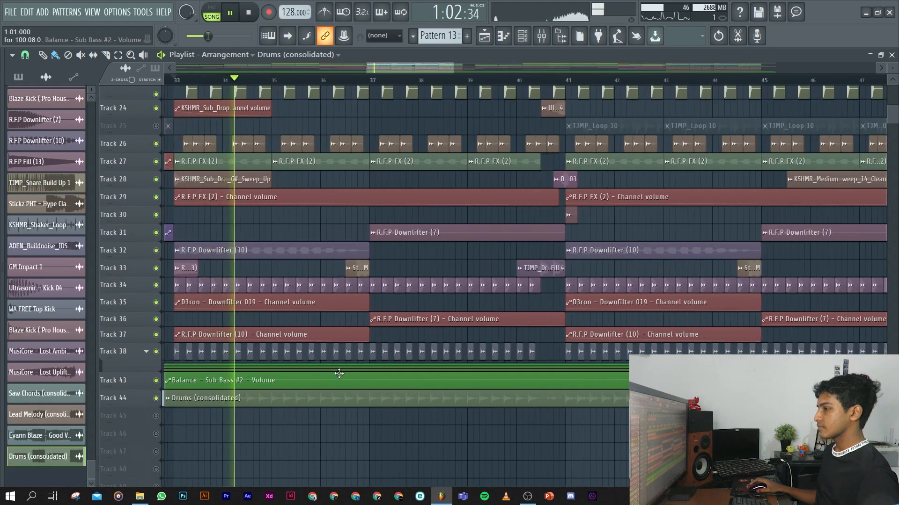
scroll(328, 375, "up", 3)
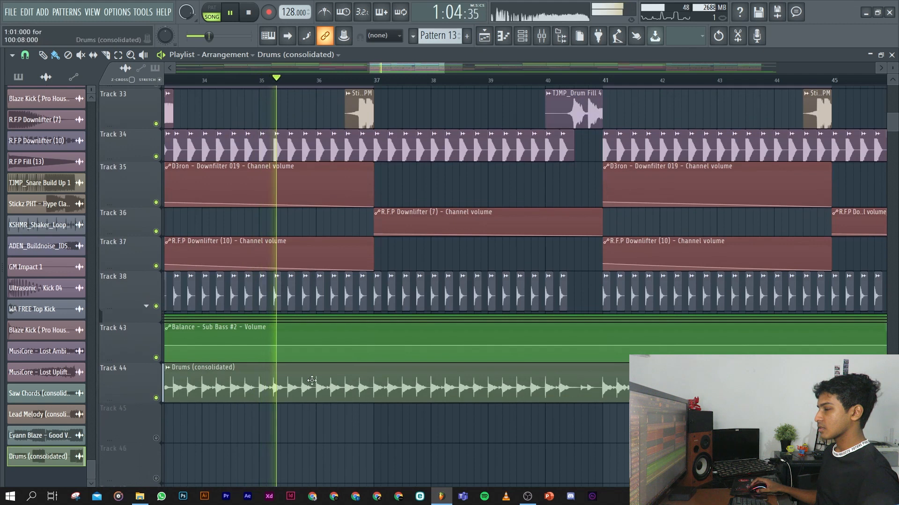
scroll(319, 360, "down", 4)
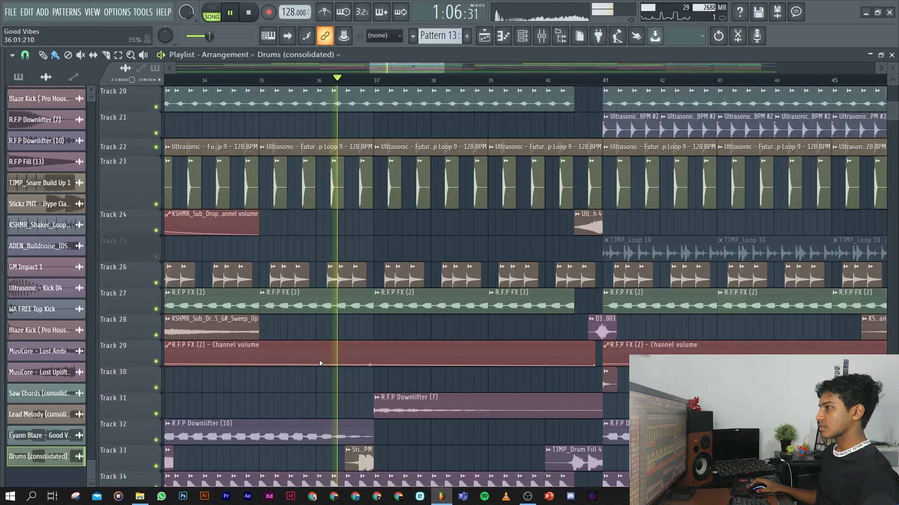
scroll(390, 373, "down", 6)
scroll(389, 373, "down", 3)
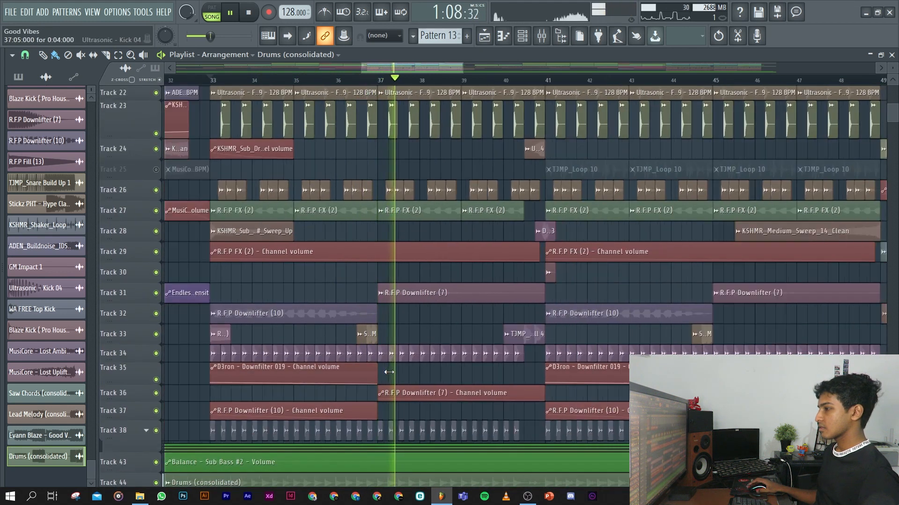
scroll(532, 372, "up", 3)
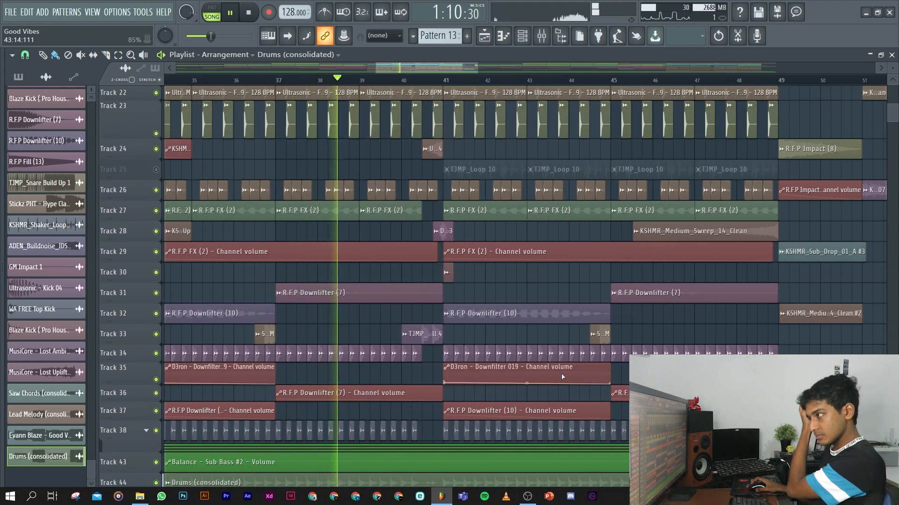
scroll(547, 379, "up", 4)
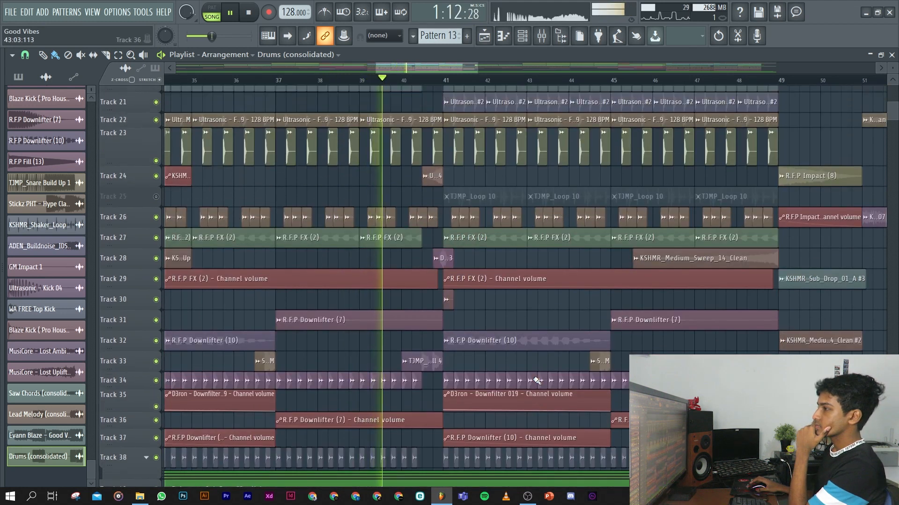
scroll(533, 377, "down", 2)
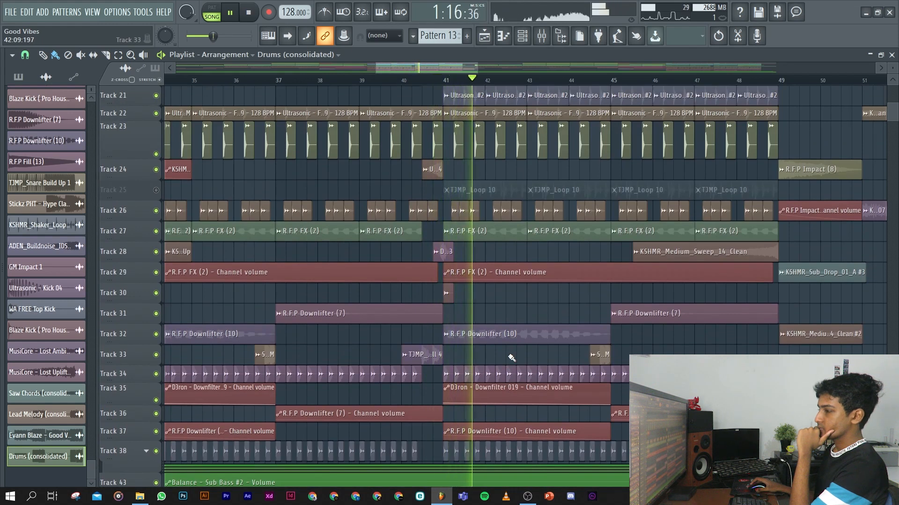
scroll(510, 359, "down", 1)
scroll(510, 359, "down", 3)
scroll(508, 355, "up", 4)
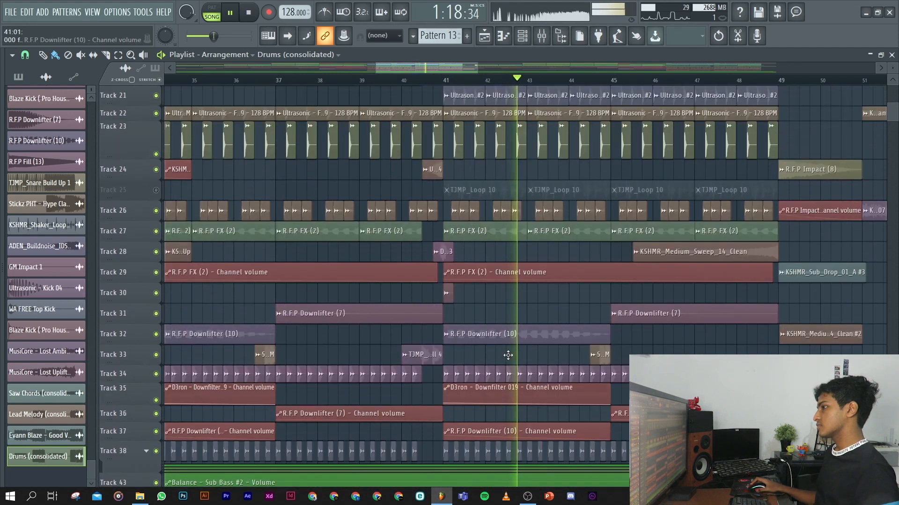
scroll(508, 355, "up", 3)
scroll(508, 355, "down", 7)
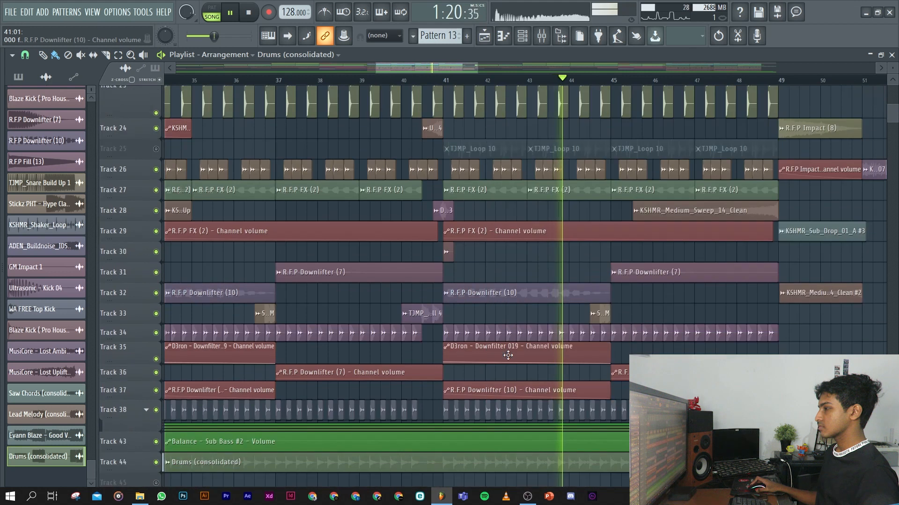
scroll(627, 350, "up", 4)
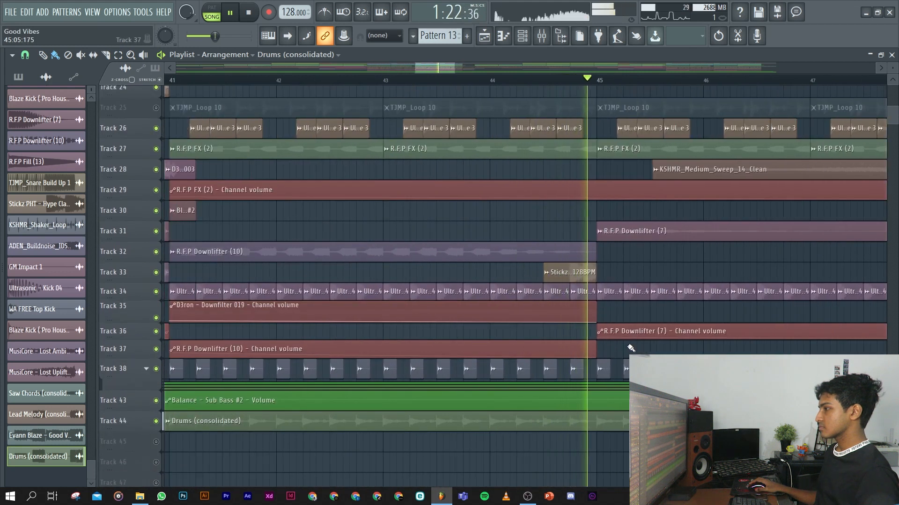
key("space")
Look over the Drums (consolidated) track across the drop, then play the Fills (consolidated) clip on Track 46 from about bar 40.
scroll(630, 349, "down", 6)
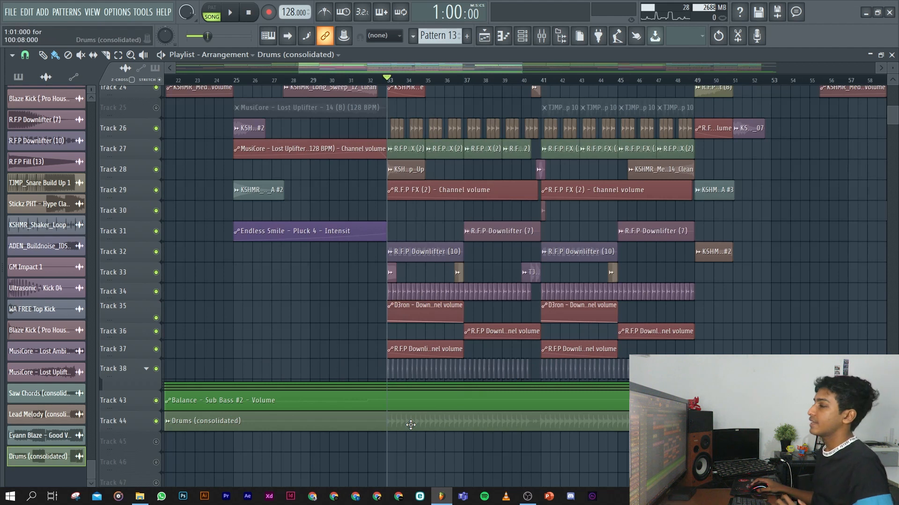
scroll(410, 424, "up", 3)
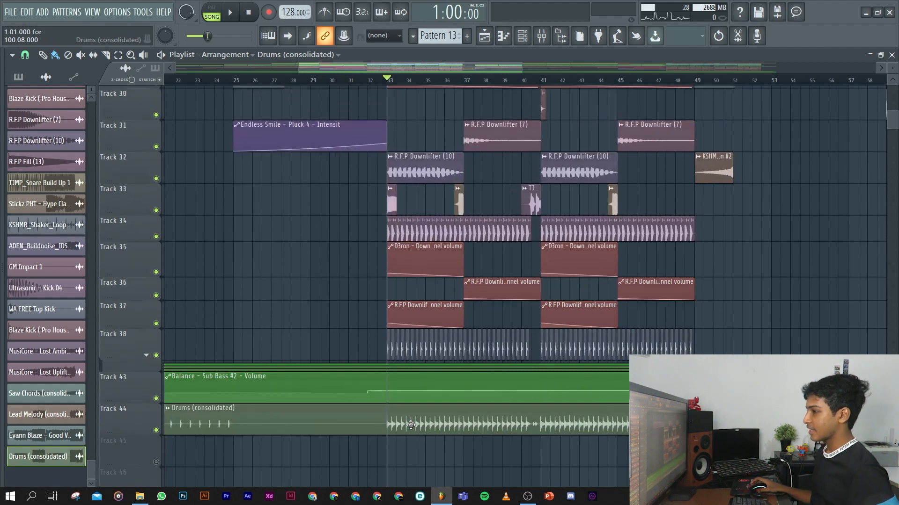
scroll(462, 291, "up", 3)
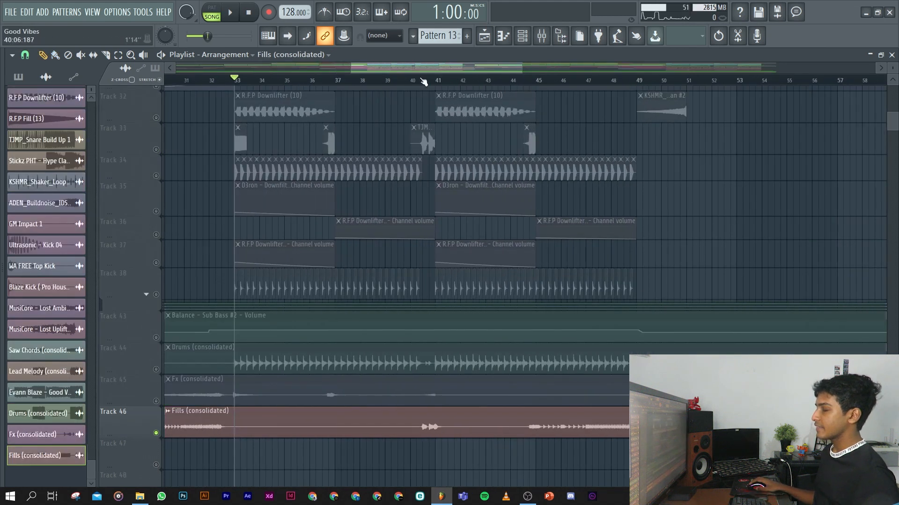
left_click(421, 79)
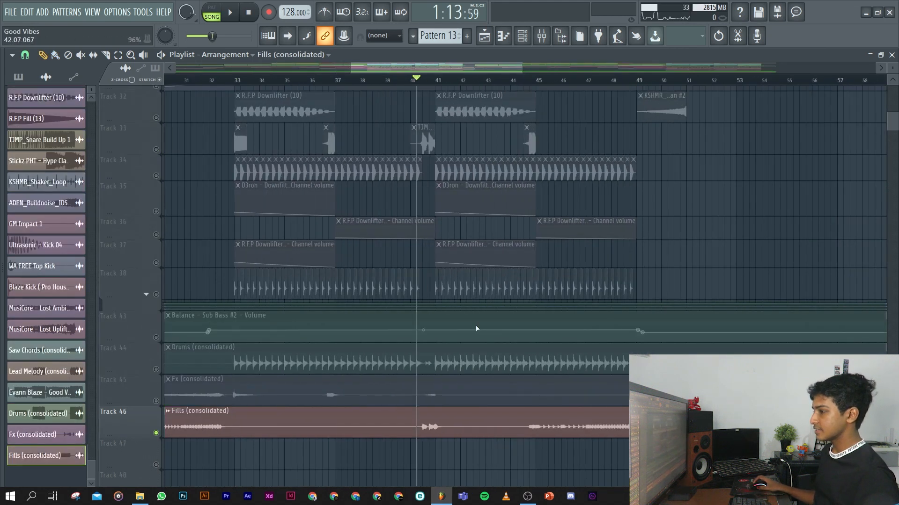
key("space")
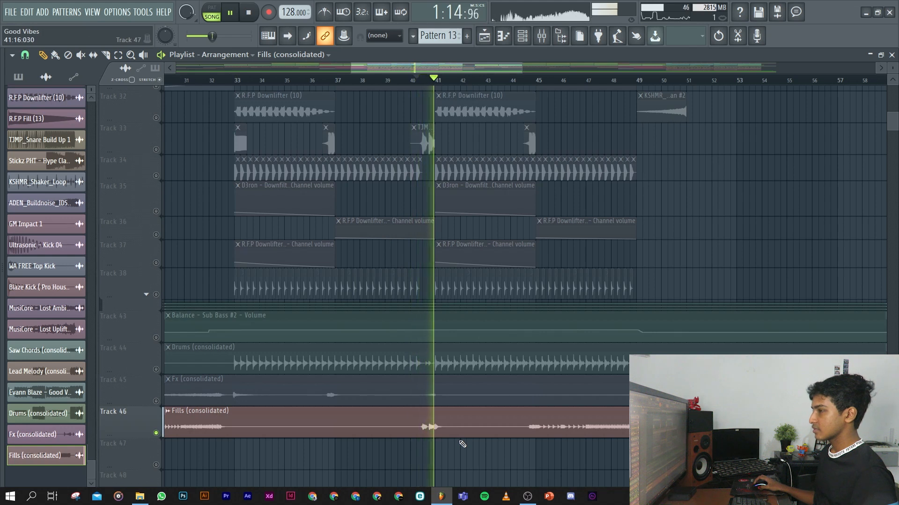
key("space")
Solo Track 33 and play its TJMP_Drum Fill 4 clip from bar 40, then stop playback.
right_click(159, 153)
right_click(149, 151)
left_click(150, 151)
left_click(156, 152)
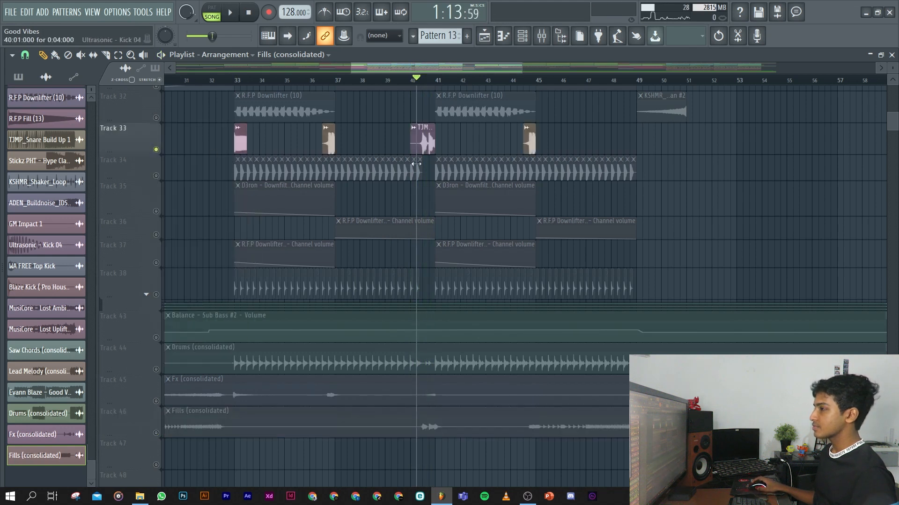
scroll(450, 163, "up", 3)
key("space")
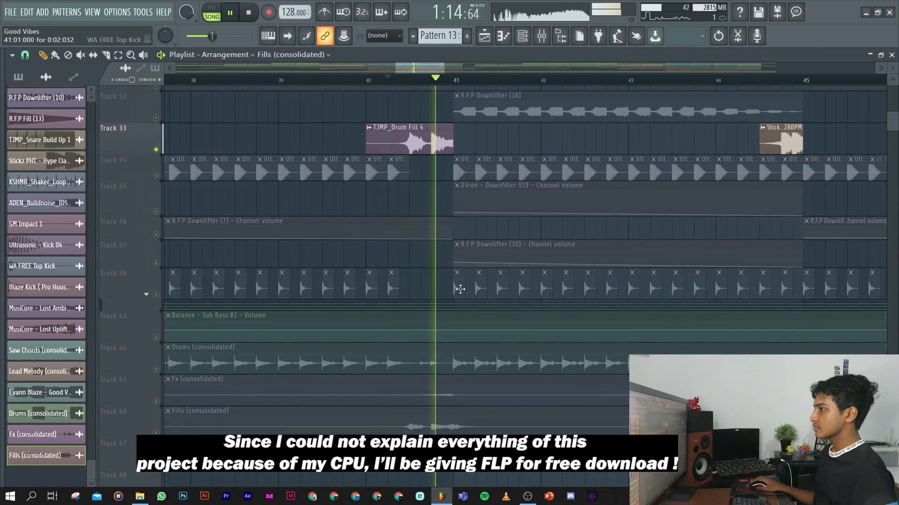
key("space")
Play the fill clip just before bar 45 on the soloed Track 33, then stop playback.
left_click(769, 79)
key("space")
key("space")
Solo Track 45 and audition the Fx (consolidated) clip from bar 33, about bar 36 and about bar 40, then stop playback.
scroll(492, 239, "down", 3)
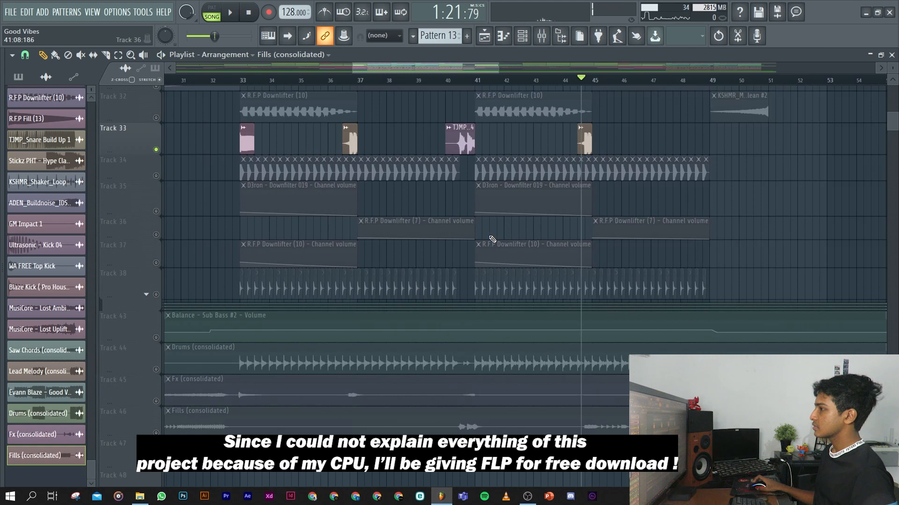
scroll(492, 239, "down", 2)
scroll(543, 169, "down", 1)
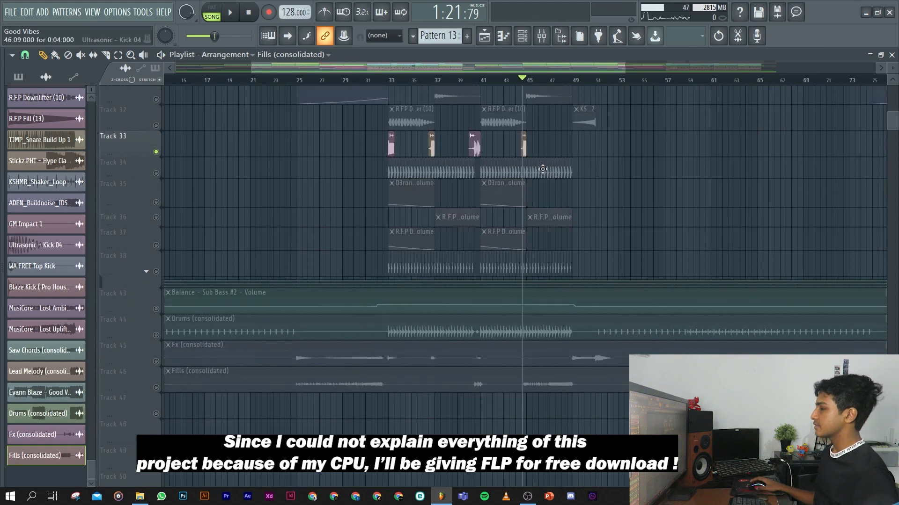
right_click(156, 361)
key("t")
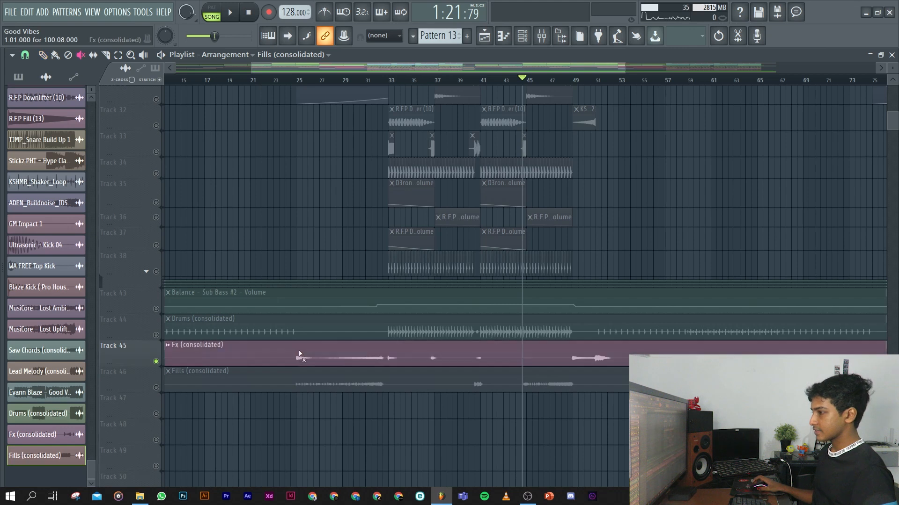
left_click(390, 80)
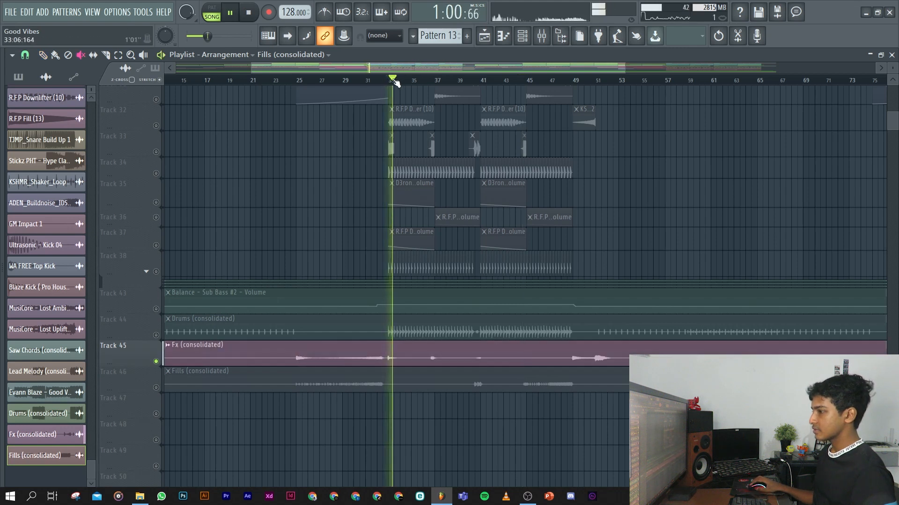
left_click(429, 80)
key("space")
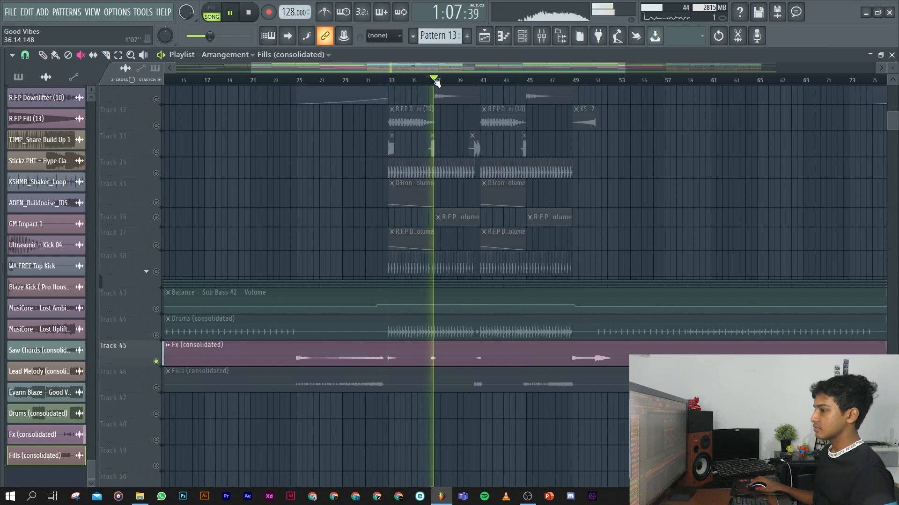
left_click(482, 79)
key("space")
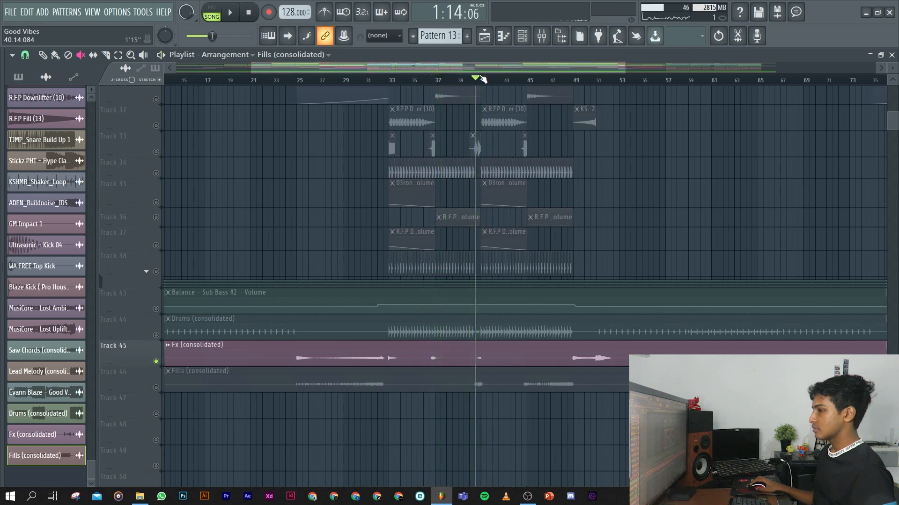
Solo Track 4 with the Pattern 7 melody and place the song playhead at bar 33.
right_click(294, 174)
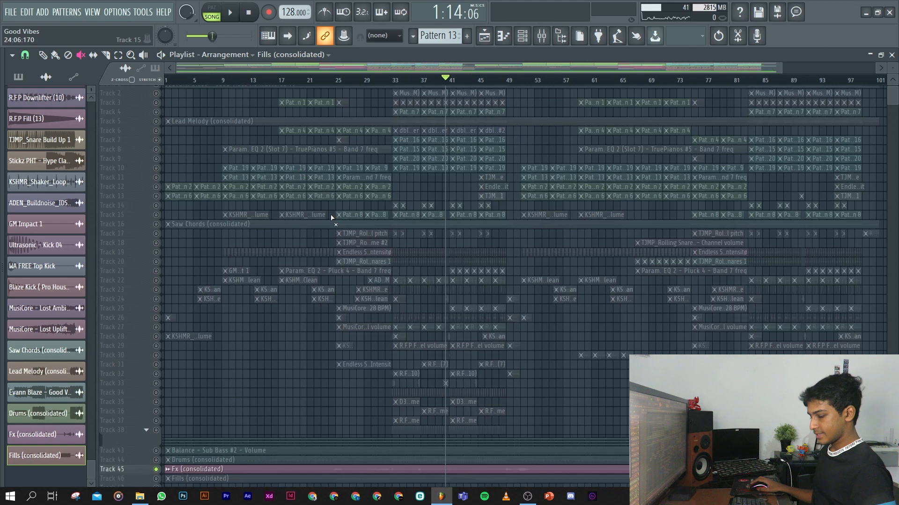
scroll(442, 242, "up", 4)
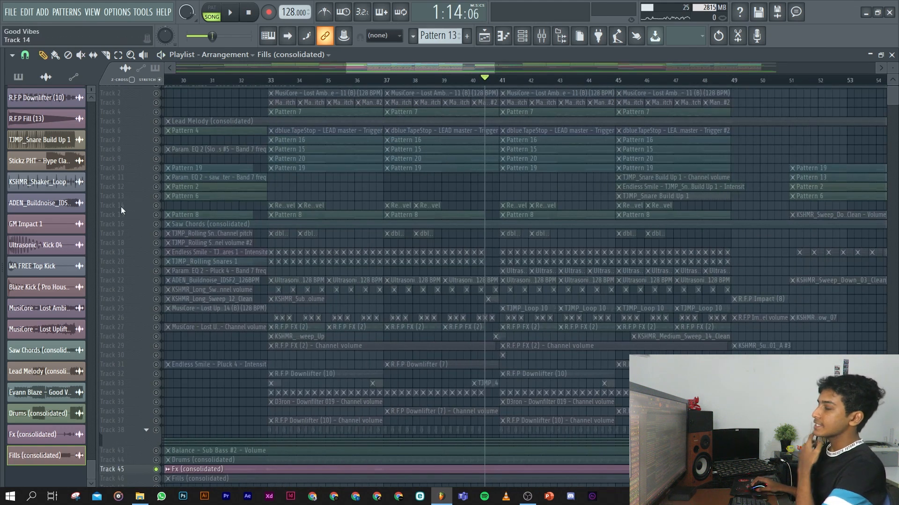
scroll(201, 185, "up", 1)
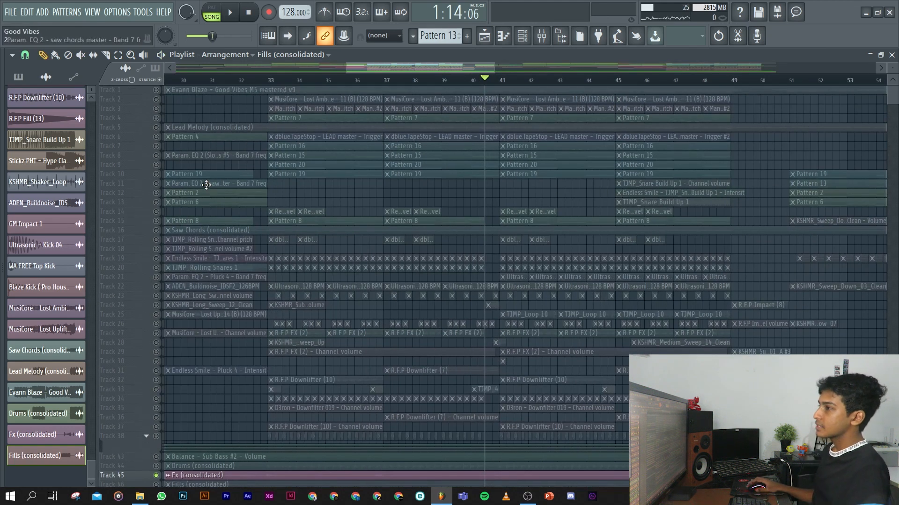
right_click(156, 118)
left_click(273, 80)
scroll(270, 117, "up", 4)
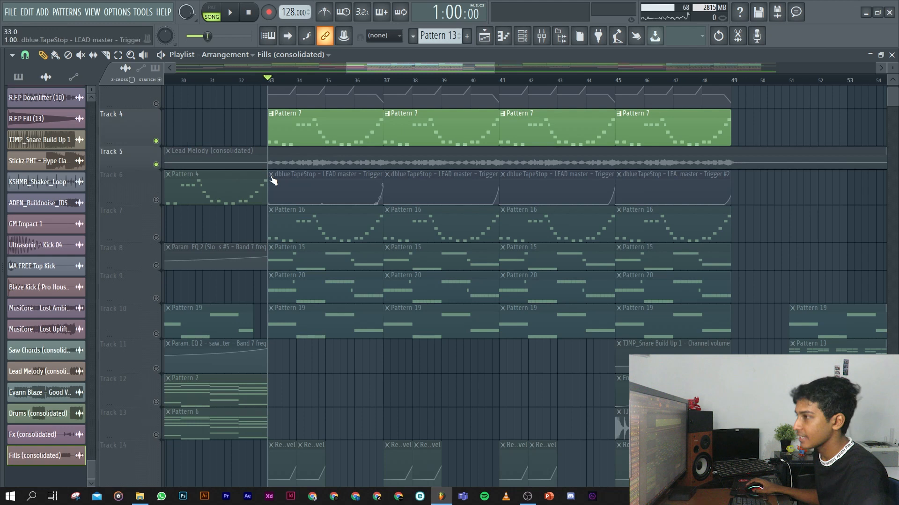
Unmute the Lead Melody (consolidated) clip, mute the first two Pattern 7 clips, and play the lead from bar 33.
left_click(295, 163)
left_click(310, 142)
key("space")
left_click(425, 133)
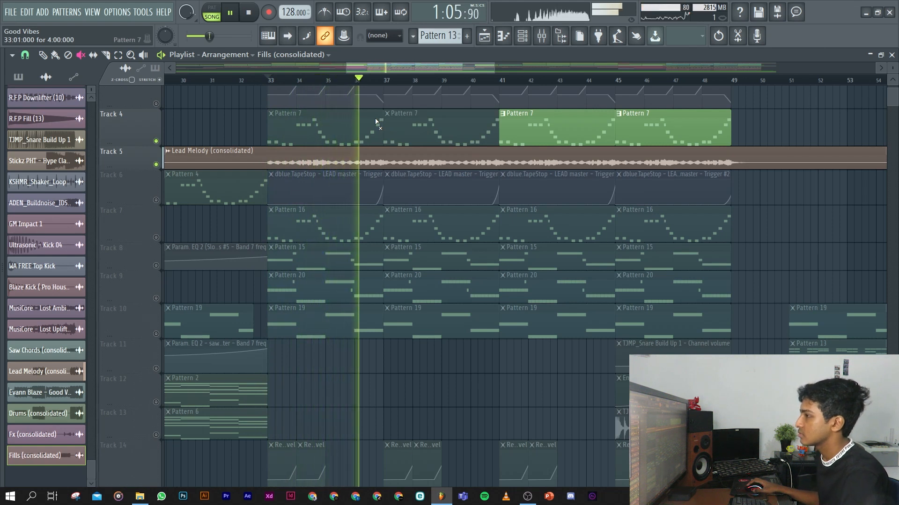
key("space")
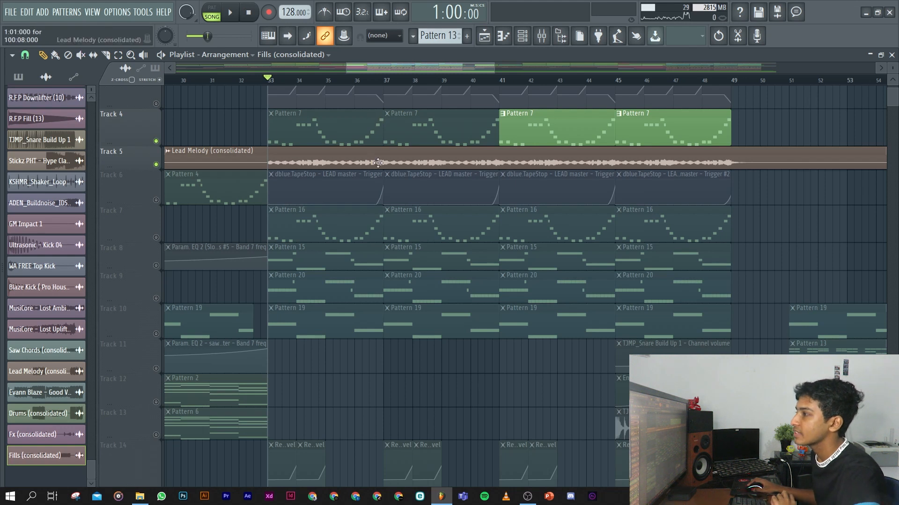
Replay the end of the consolidated lead melody's first phrase from about bar 36, then stop playback.
left_click(372, 81)
key("space")
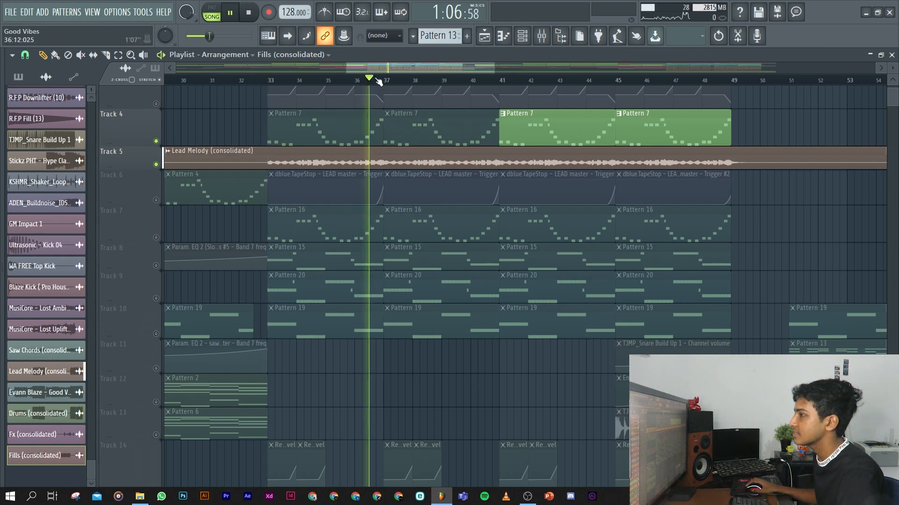
key("space")
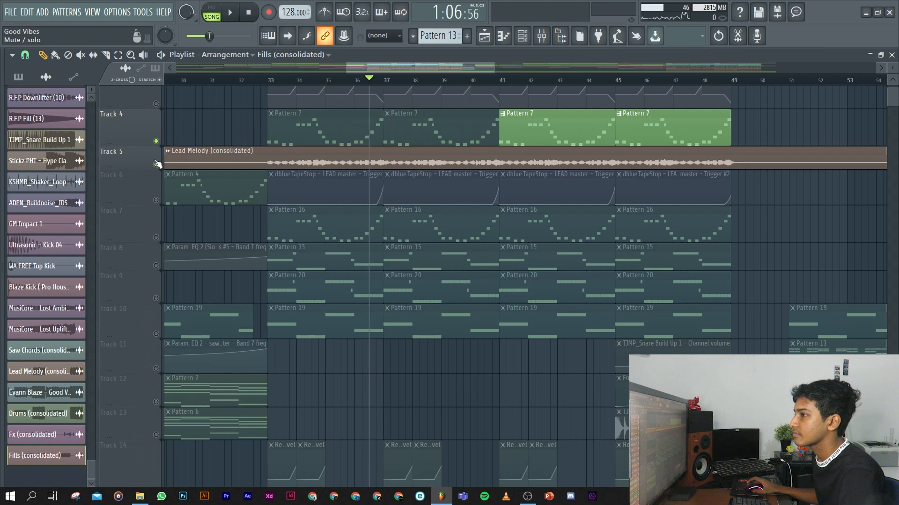
Solo Track 4 alone and unmute its first two Pattern 7 clips.
left_click(157, 141)
right_click(157, 141)
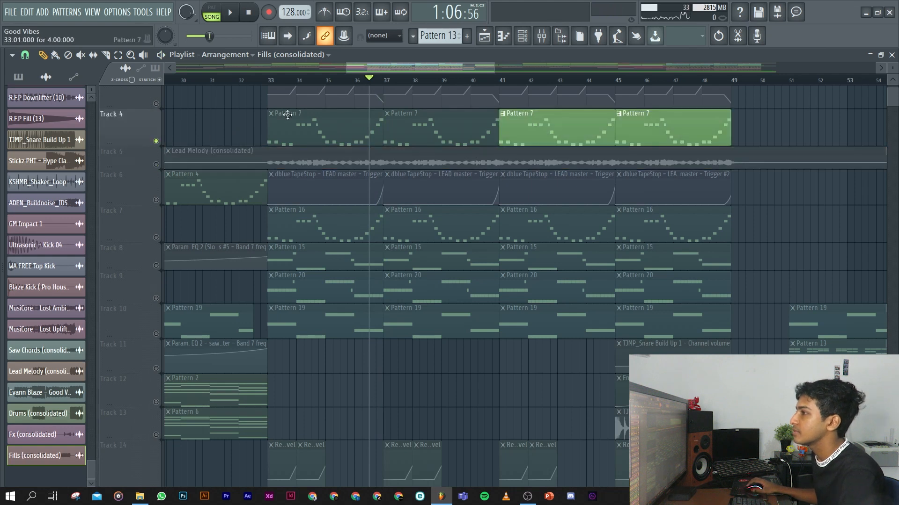
left_click(300, 138)
left_click(441, 133)
key("p")
View Pattern 7's notes and show the effect chain of the LEAD master mixer track.
double_click(319, 140)
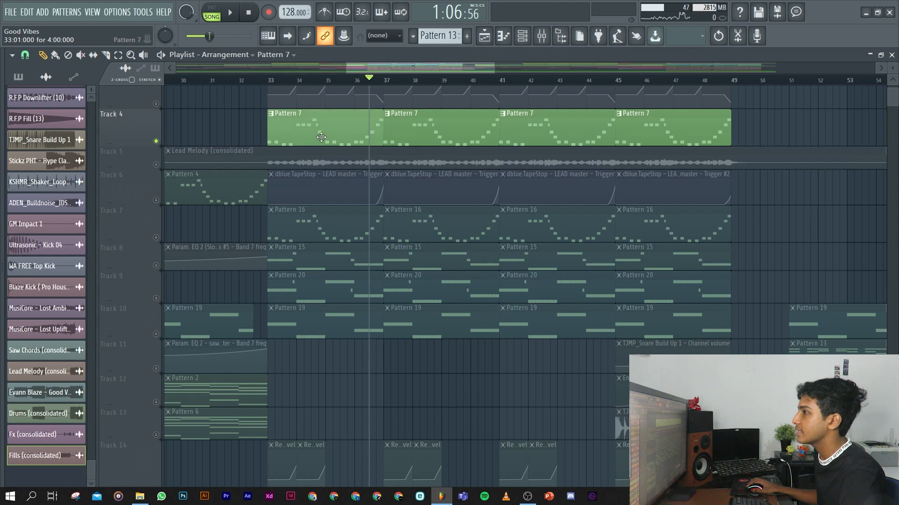
left_click(540, 37)
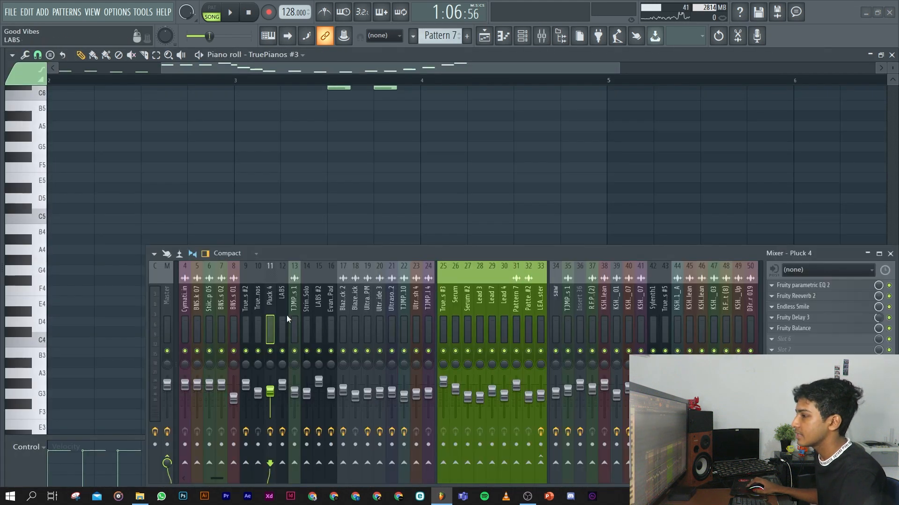
left_click(543, 316)
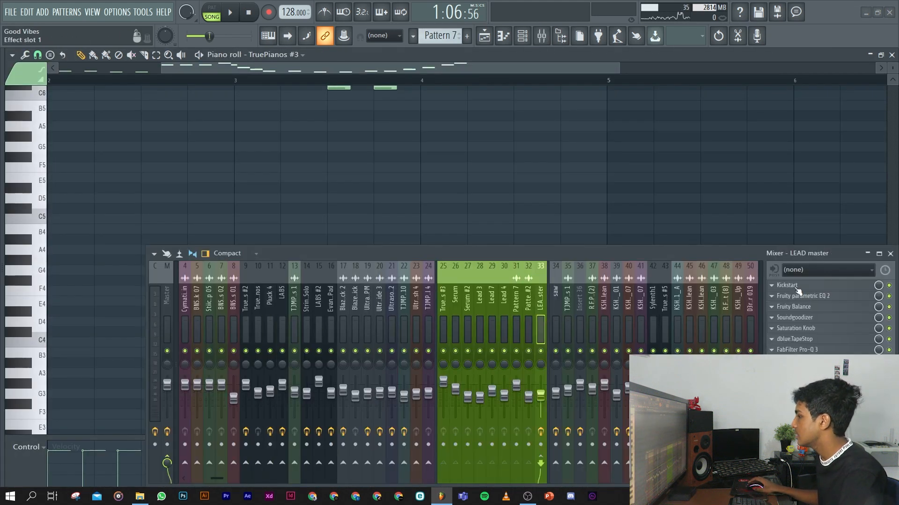
left_click_drag(645, 253, 568, 234)
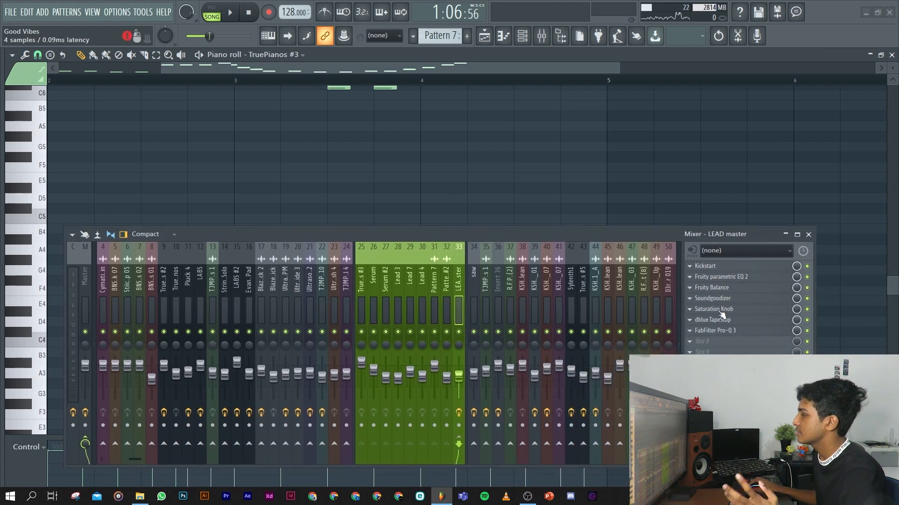
left_click(892, 55)
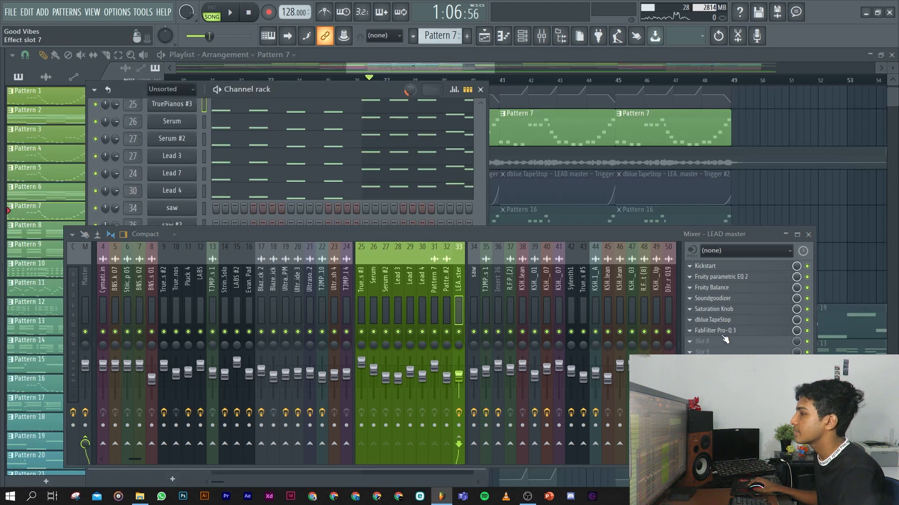
Inspect the FabFilter Pro-Q 3 settings on LEAD master, and close the mixer and channel rack.
left_click(724, 336)
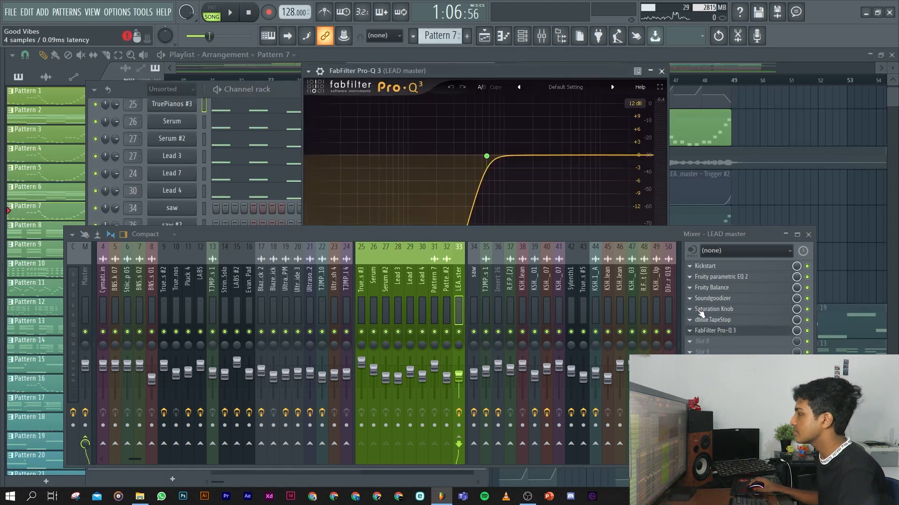
left_click(661, 71)
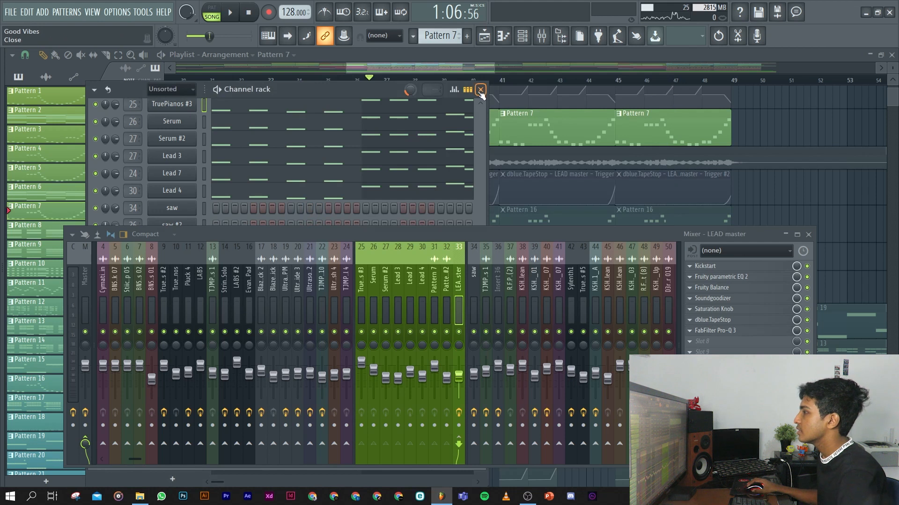
left_click(481, 90)
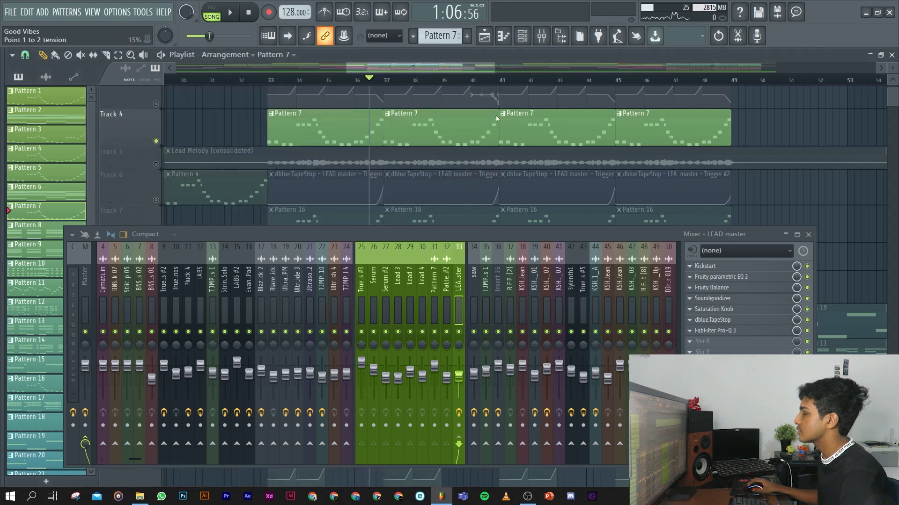
left_click(808, 235)
Unmute Track 6 with the dblue TapeStop automation and Track 3 with the pitch automation.
left_click(156, 198)
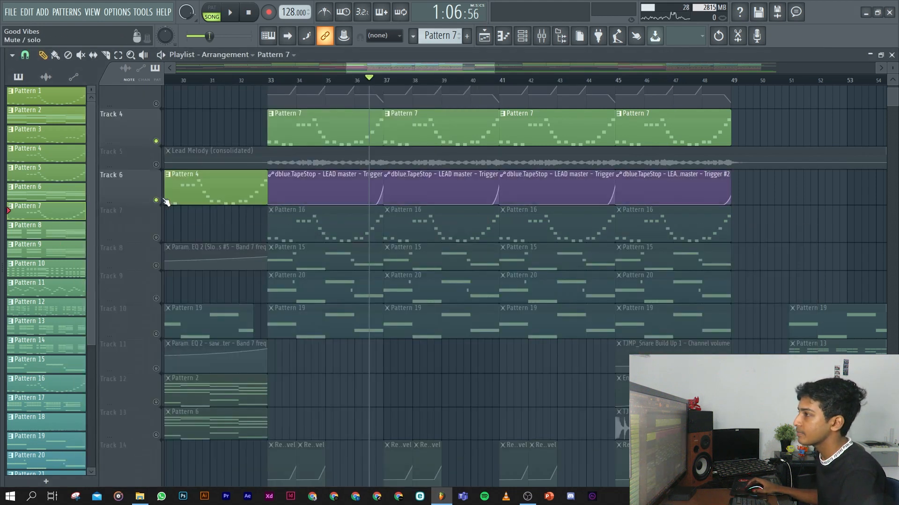
scroll(291, 237, "up", 3)
left_click(156, 188)
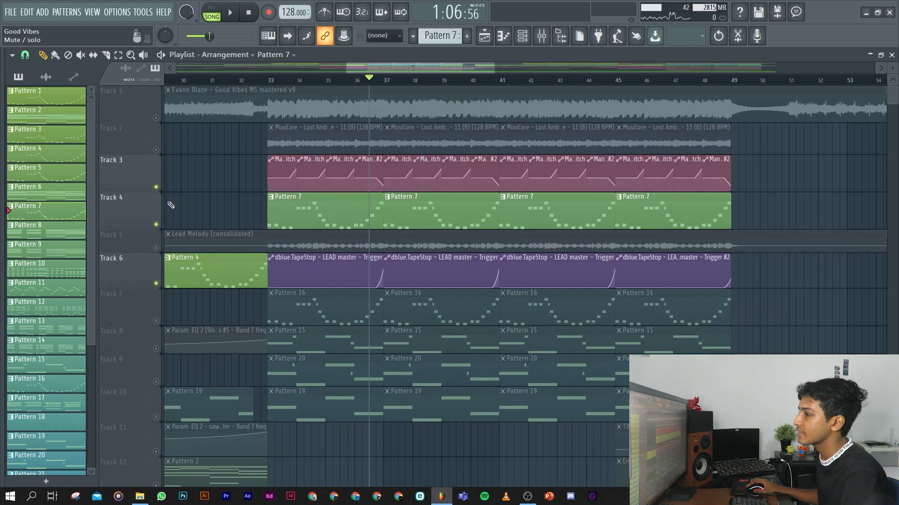
left_click(547, 38)
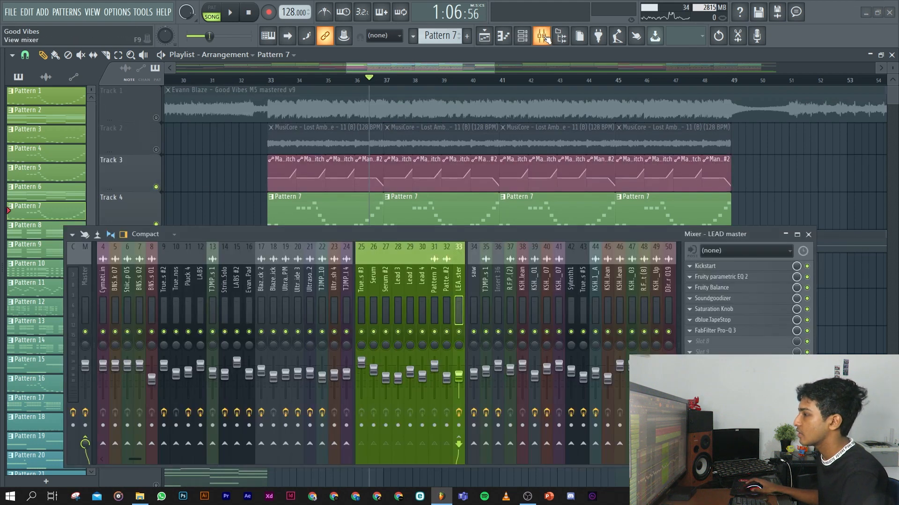
left_click(808, 234)
Mute Tracks 6 and 3 and play Track 4's Pattern 7 lead alone from bar 33.
left_click(276, 83)
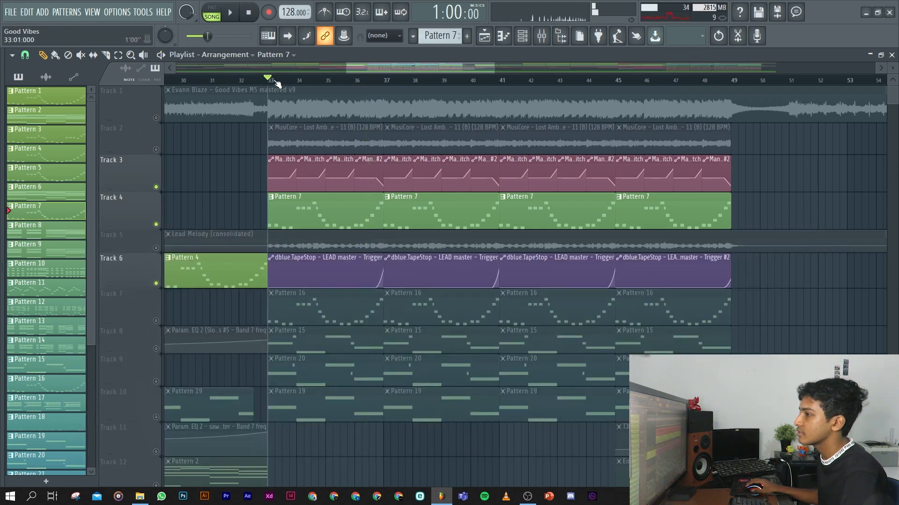
left_click(156, 283)
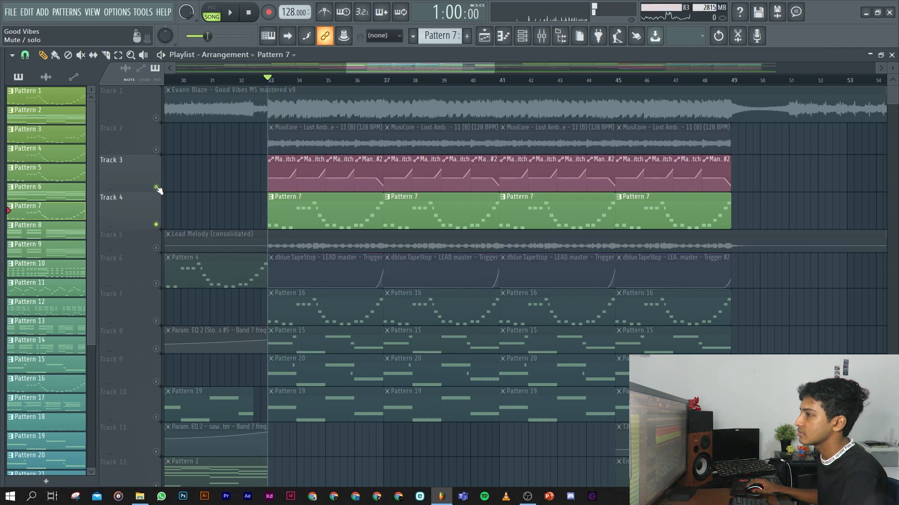
left_click(156, 187)
key("space")
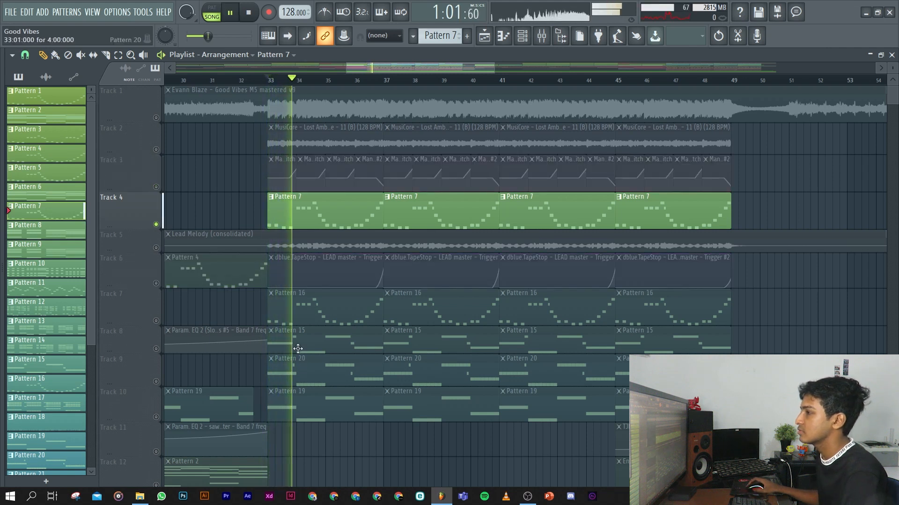
key("space")
Replay the end of the first Pattern 7 phrase without automation from about bar 36.
mouse_move(378, 83)
left_mouse_down()
mouse_move(361, 88)
mouse_move(369, 88)
left_mouse_up()
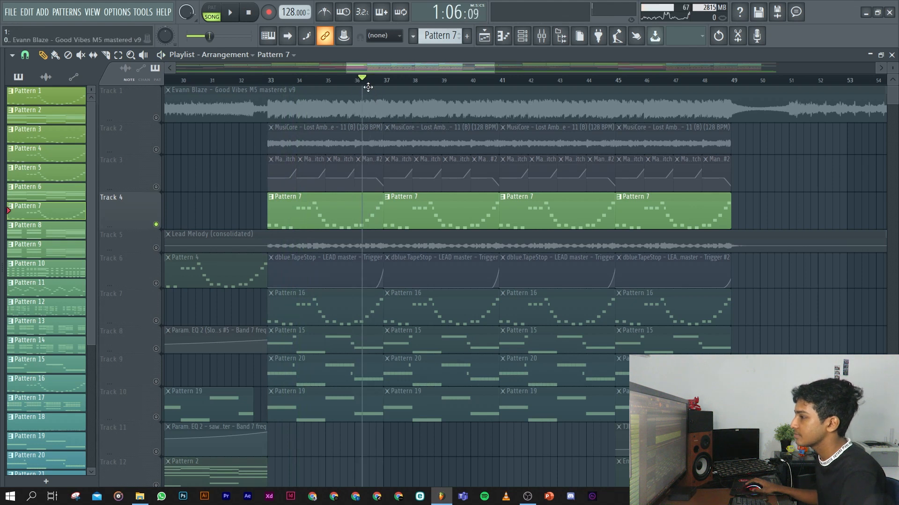
key("space")
key("space")
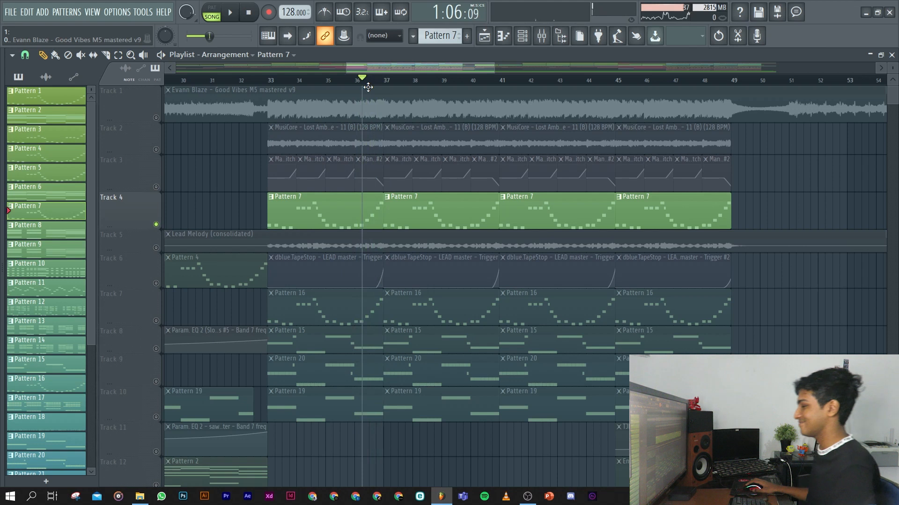
left_click(369, 84)
key("space")
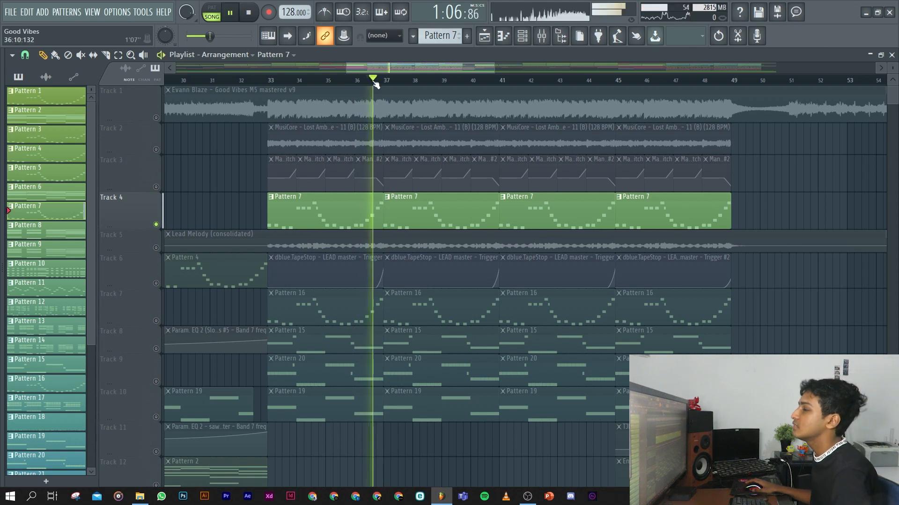
key("space")
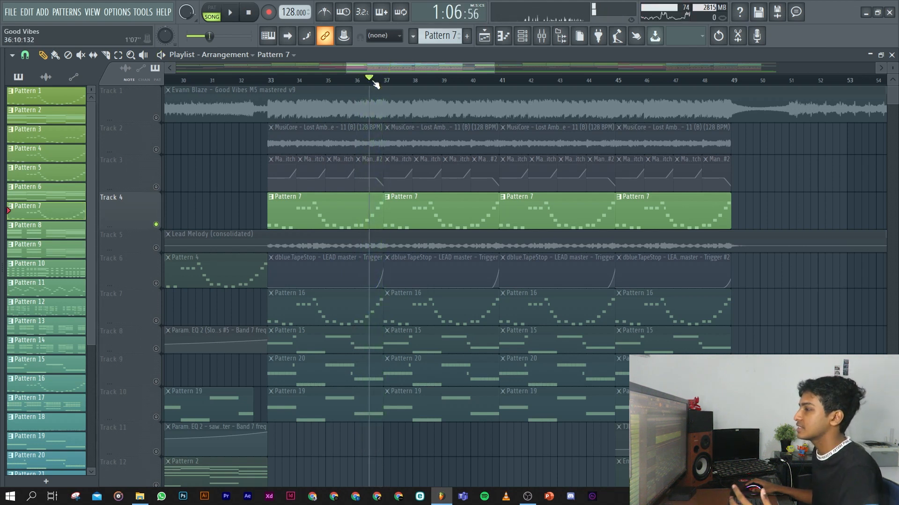
Unmute the Track 6 TapeStop and Track 3 pitch automation, and play the lead phrase ending from about bar 36.
left_click(156, 284)
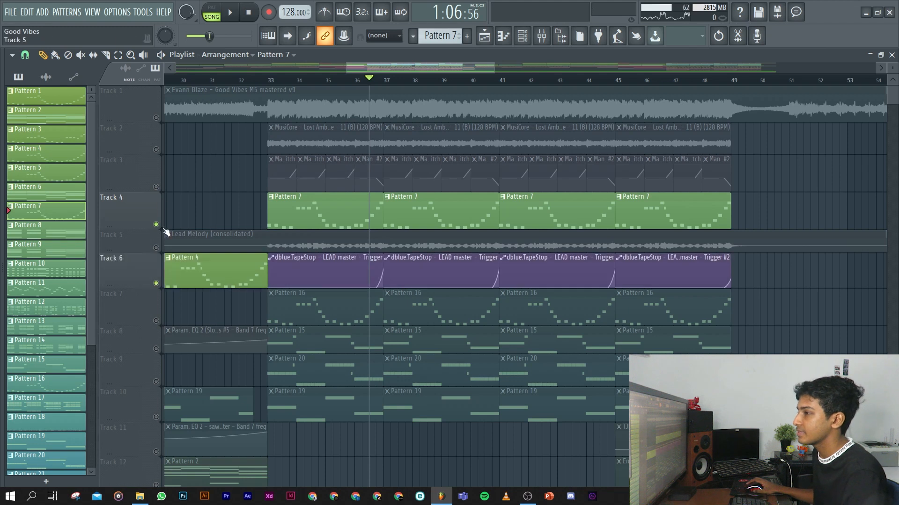
left_click(157, 187)
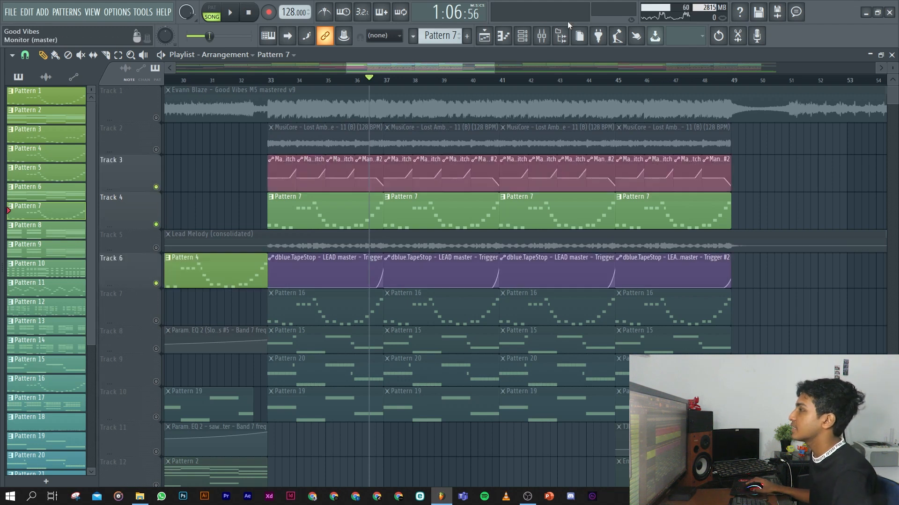
left_click(543, 36)
left_click(458, 411)
left_click(808, 235)
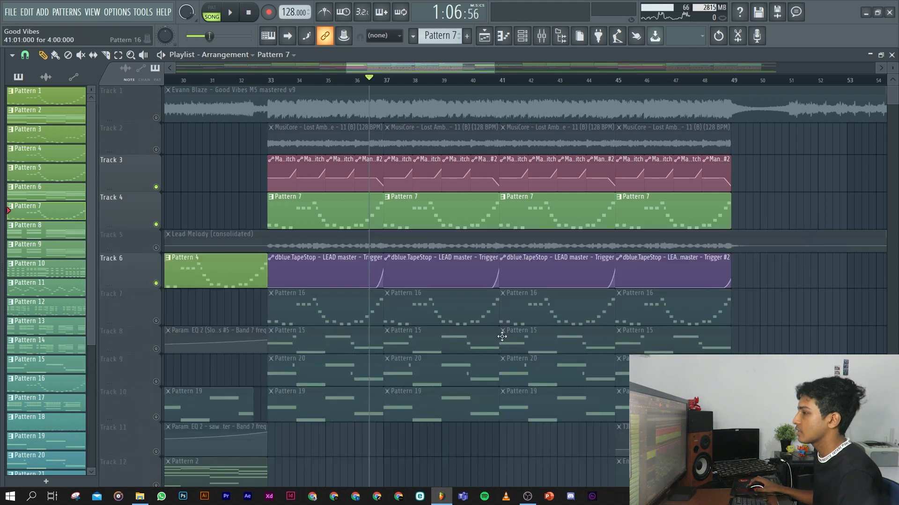
key("space")
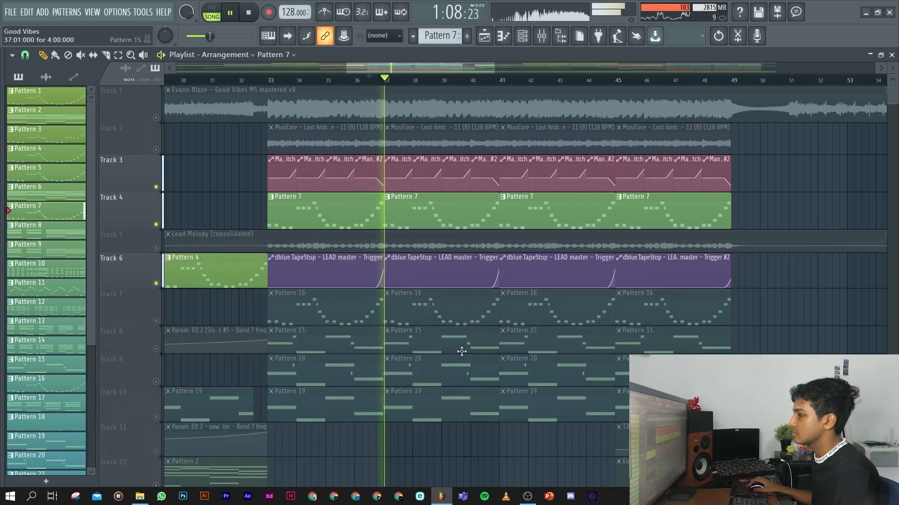
key("space")
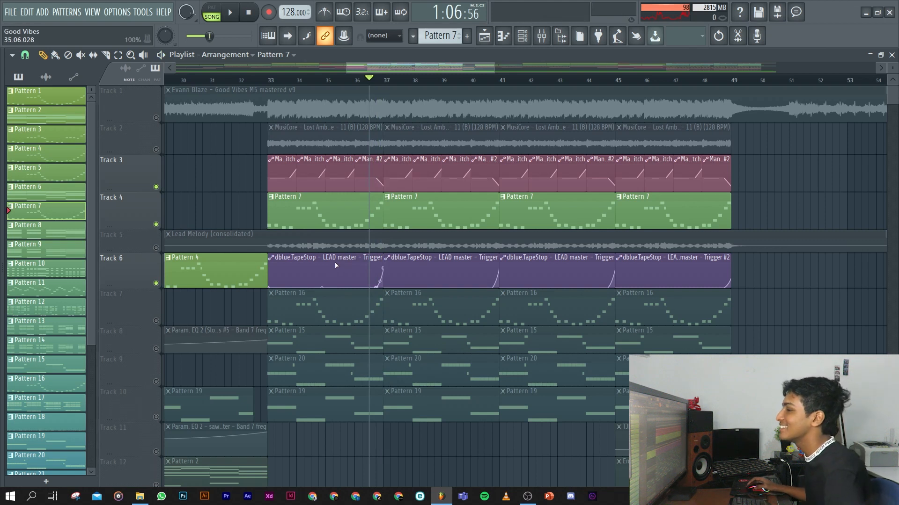
Unmute the Saw Chords (consolidated) clip and solo Track 16.
scroll(244, 323, "down", 10)
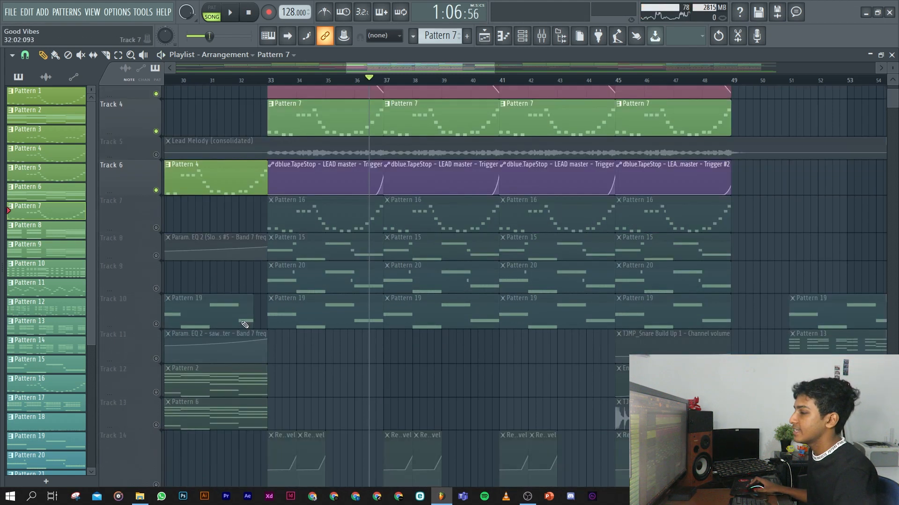
scroll(196, 291, "up", 2)
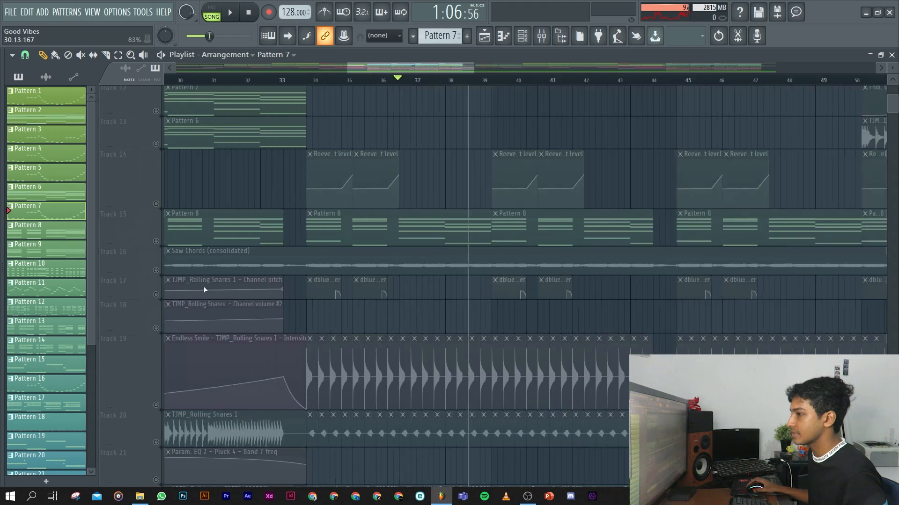
right_click(156, 271)
right_click(156, 270)
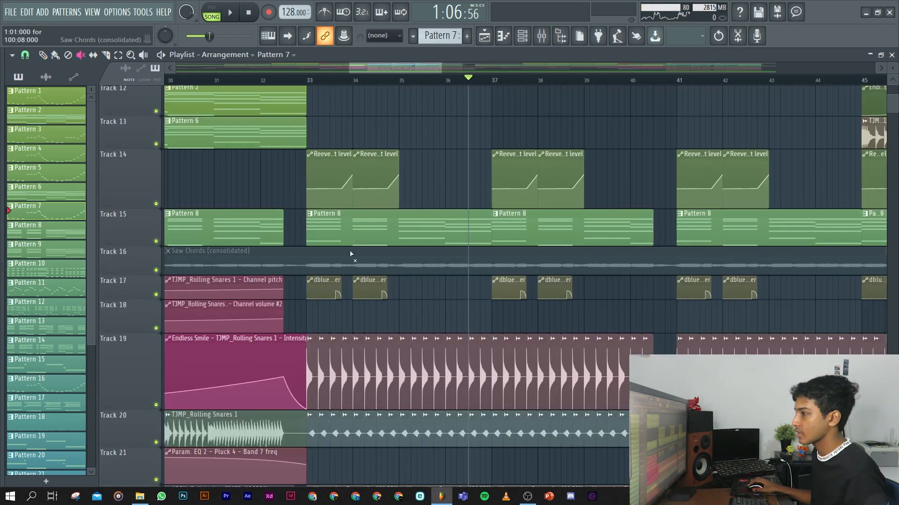
left_click(329, 260)
right_click(156, 270)
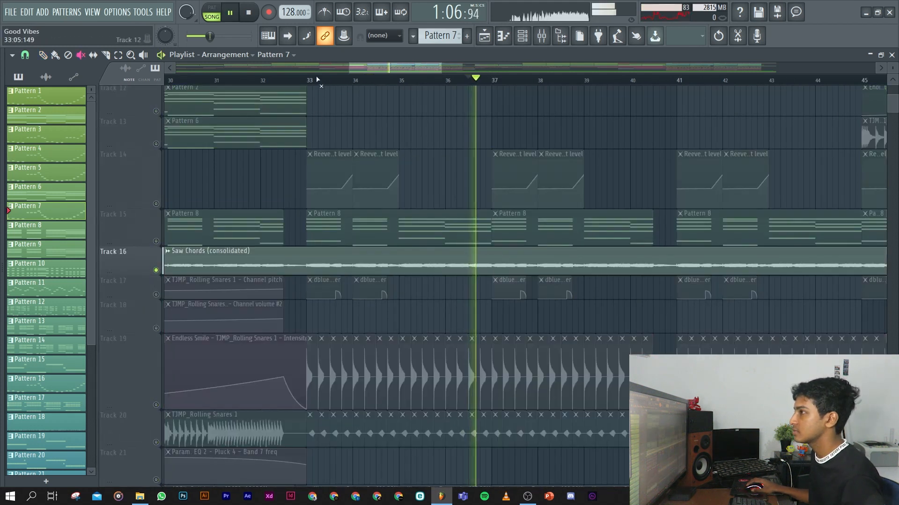
Play the consolidated saw chords from bar 33, then stop playback.
left_click(332, 80)
key("space")
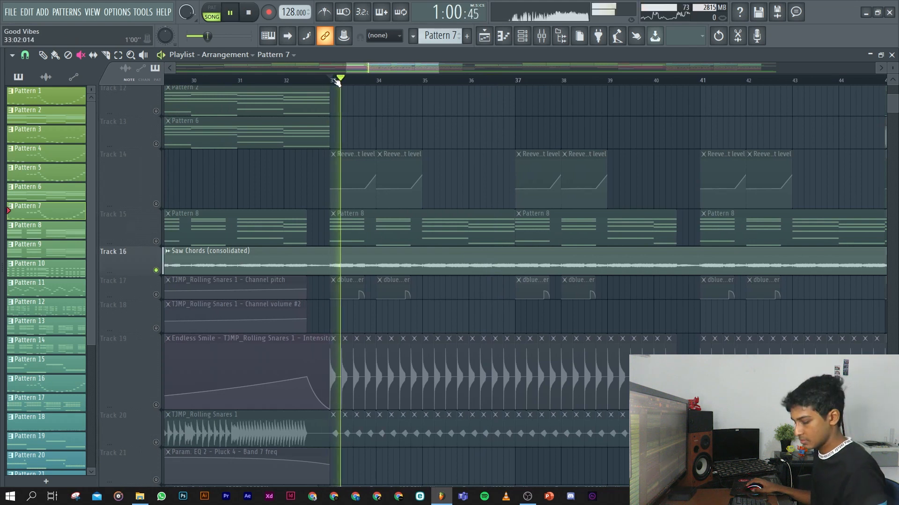
key("space")
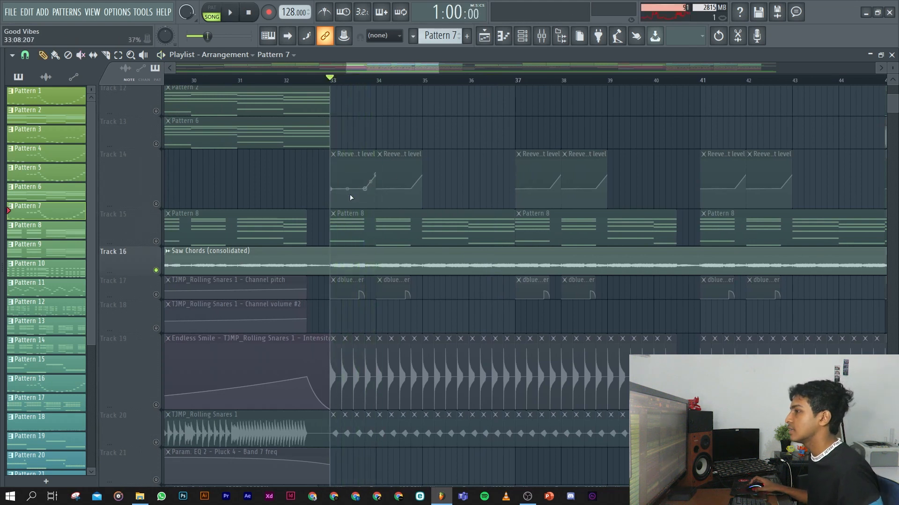
Replace Track 16 with the Pattern 8 chords on Track 15 and the saw TapeStop automation on Track 17.
scroll(411, 211, "up", 5)
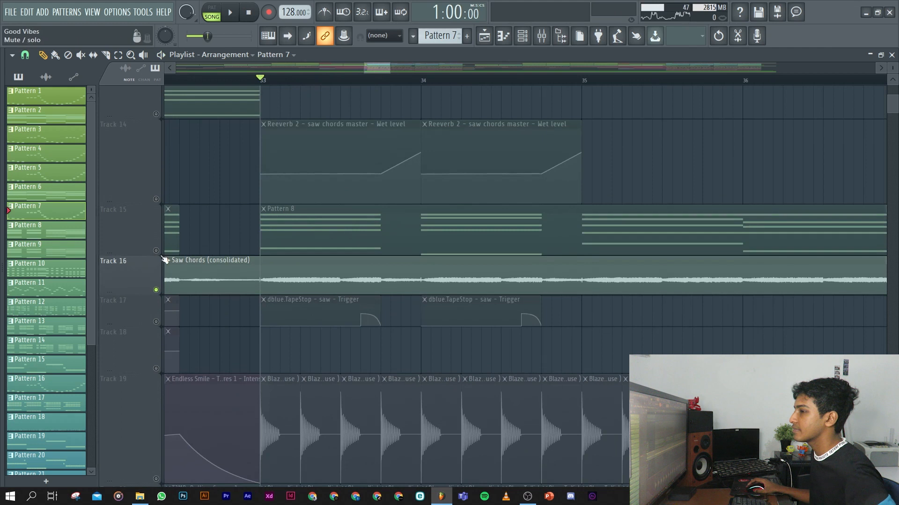
left_click(156, 251)
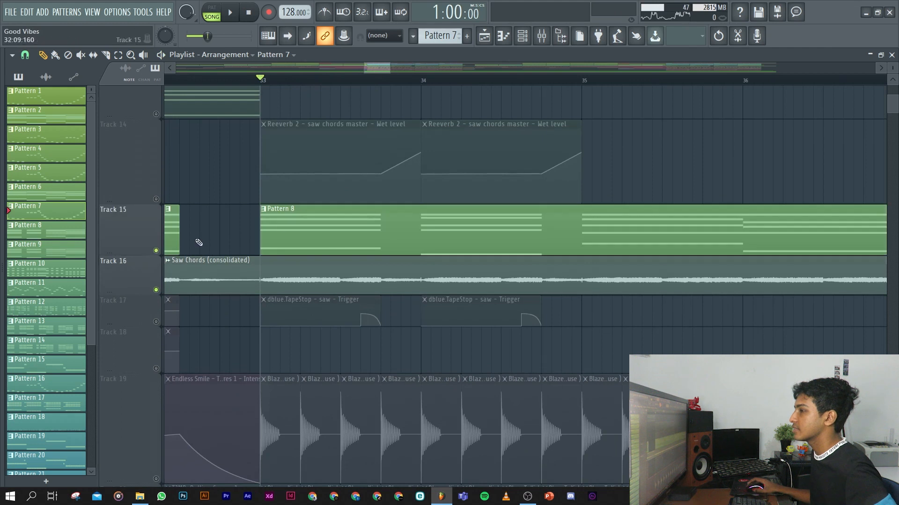
left_click(156, 290)
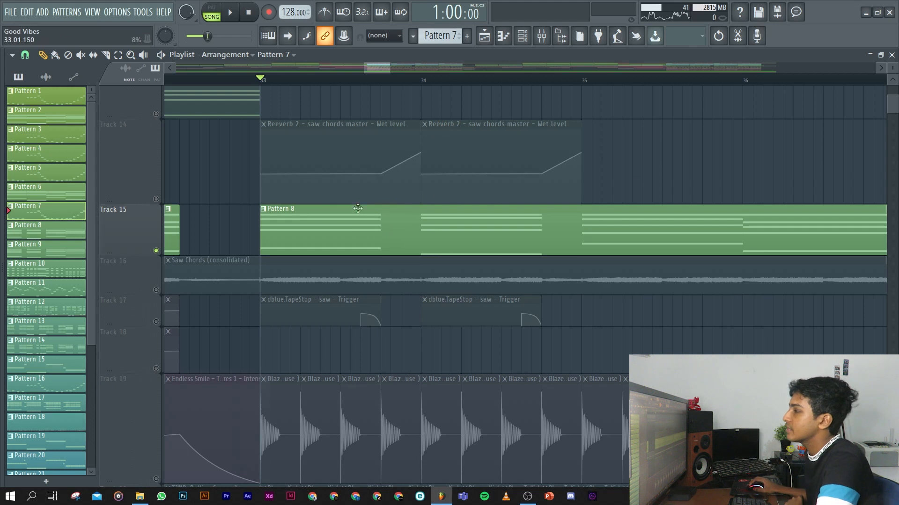
scroll(156, 285, "down", 1)
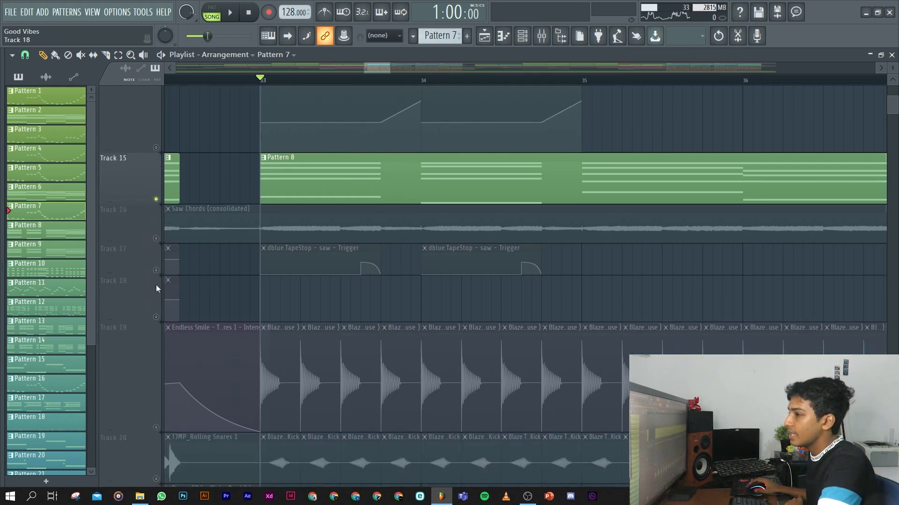
left_click(155, 271)
Play the Pattern 8 chords with the TapeStop automation from bar 33, and move the playhead near the first stop effect.
left_click(358, 79)
left_click(240, 80)
left_click(262, 80)
key("space")
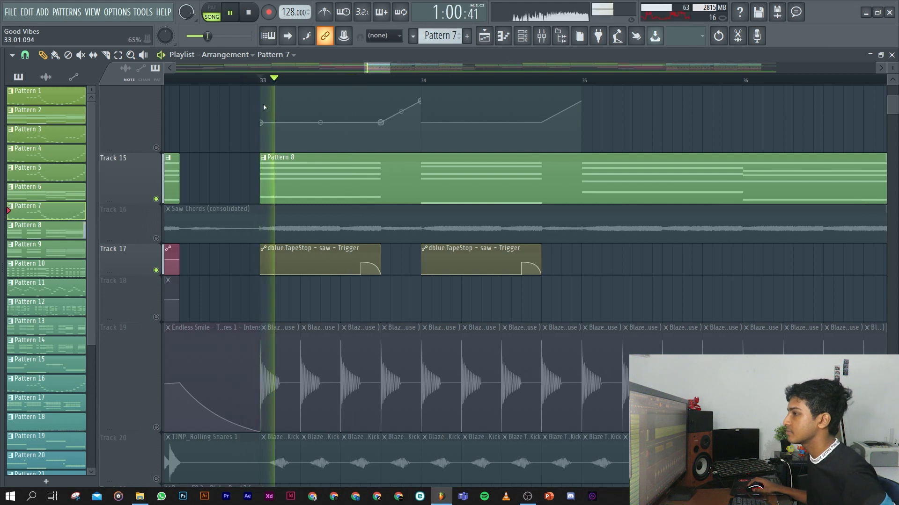
key("space")
left_click(363, 81)
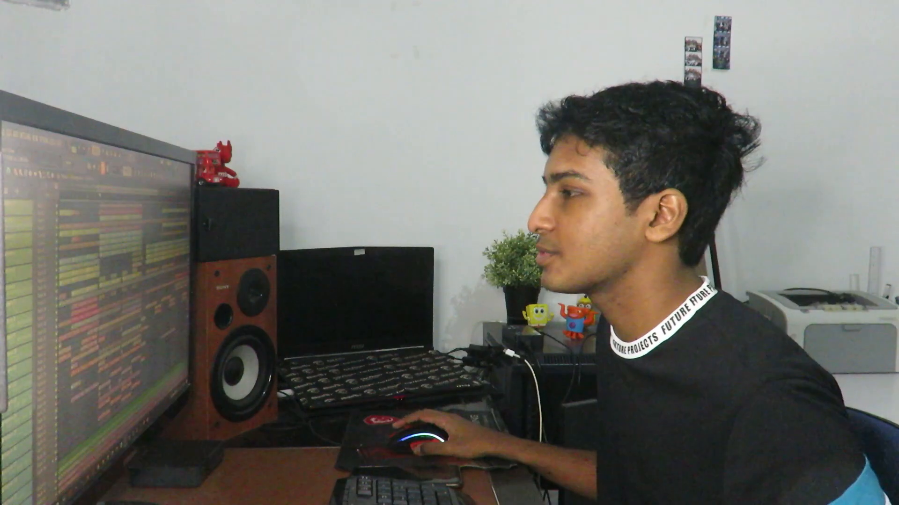